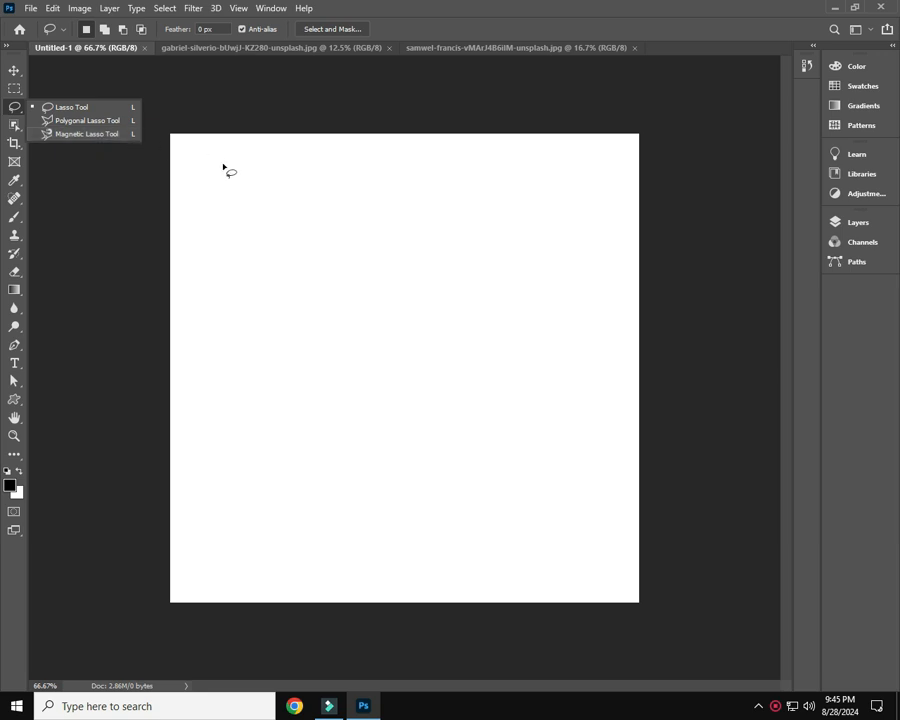
View the two open portrait photos, then return to the blank Untitled-1 canvas
key(v)
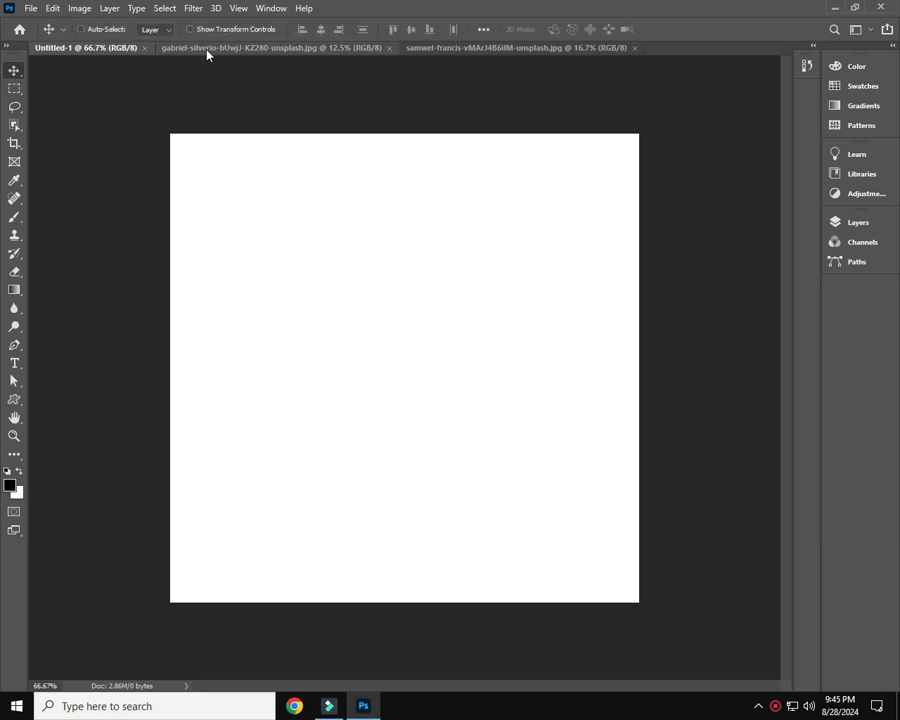
click(207, 50)
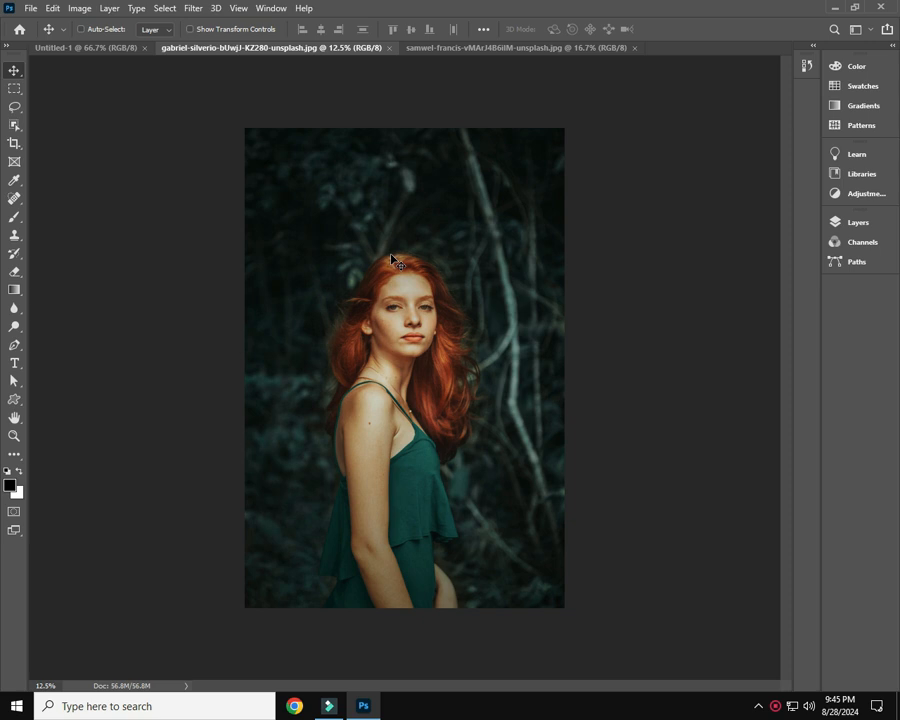
click(434, 52)
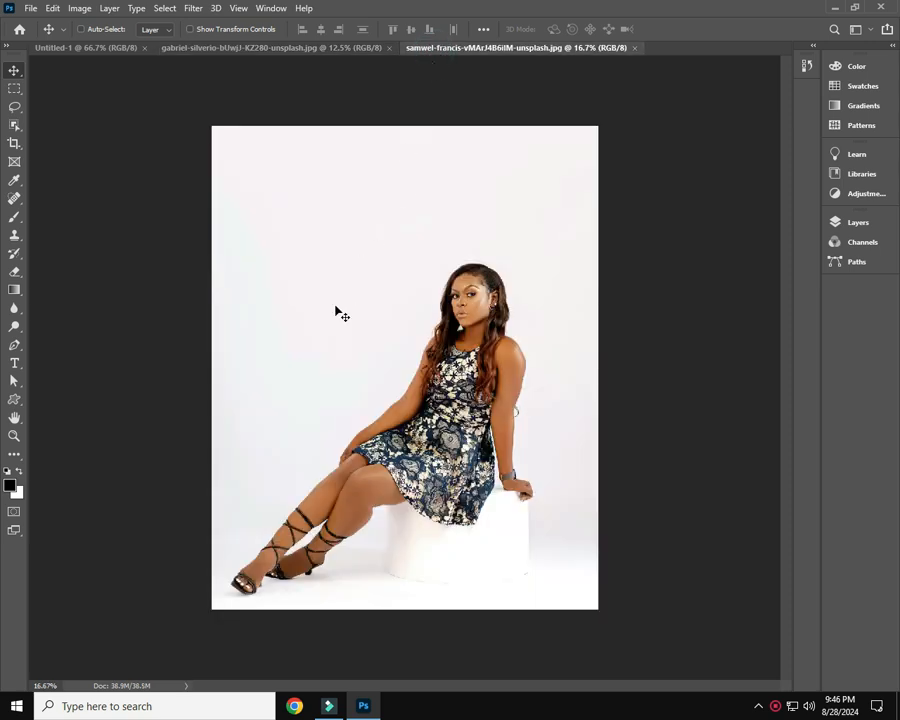
click(95, 47)
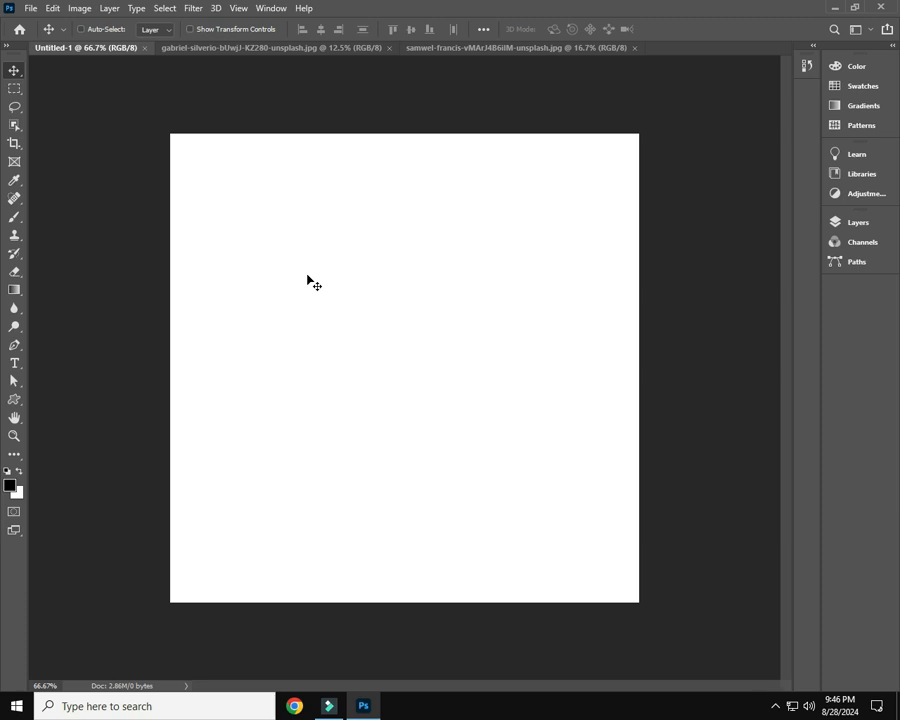
Trace a closed, wide rectangular selection across the upper part of the blank canvas with the Magnetic Lasso Tool
key(l)
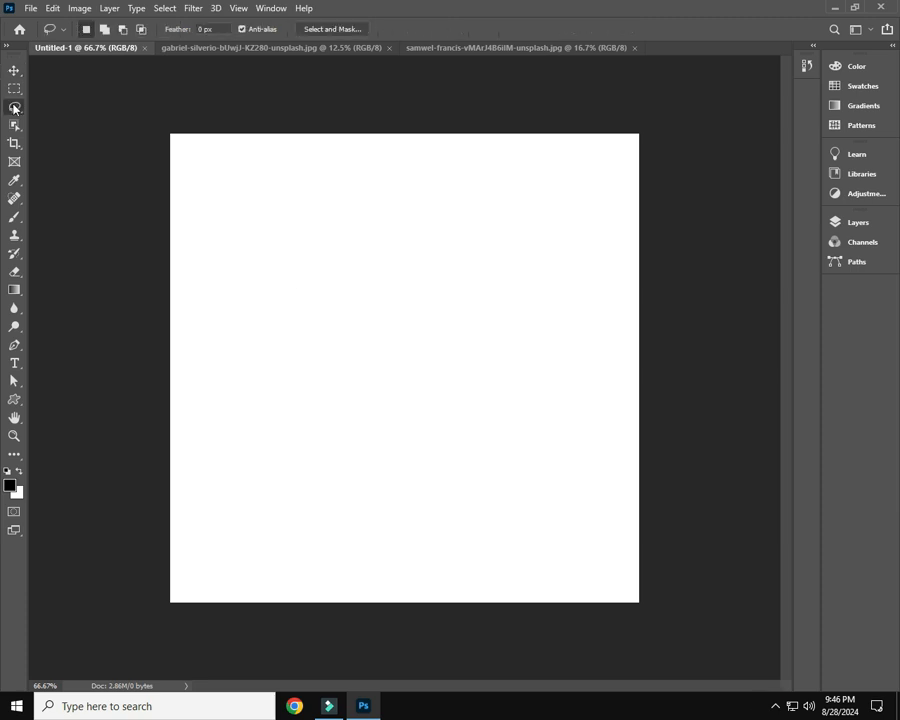
click(14, 107)
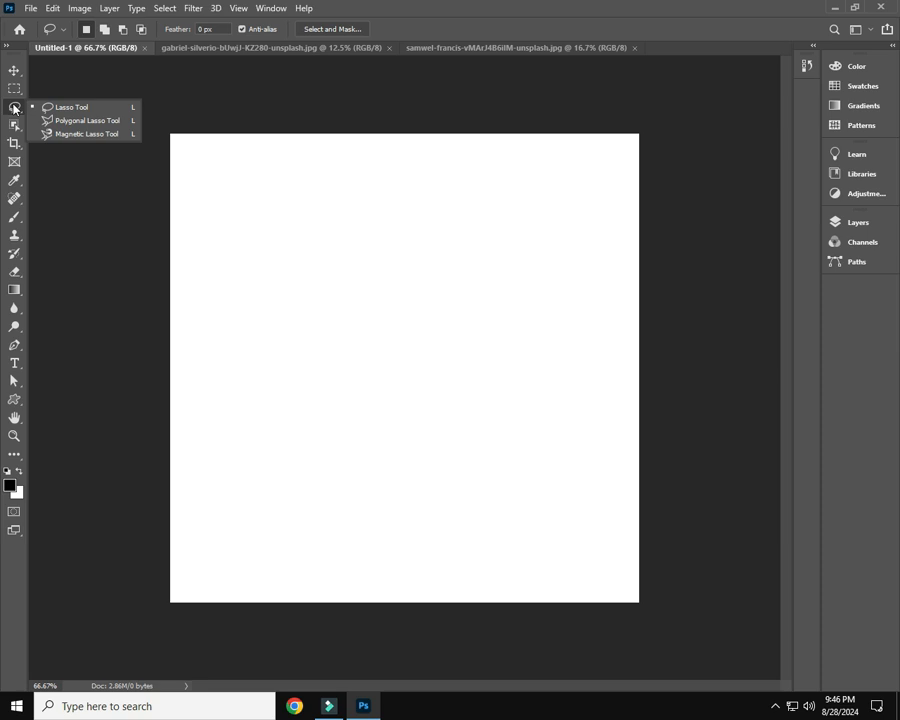
click(68, 134)
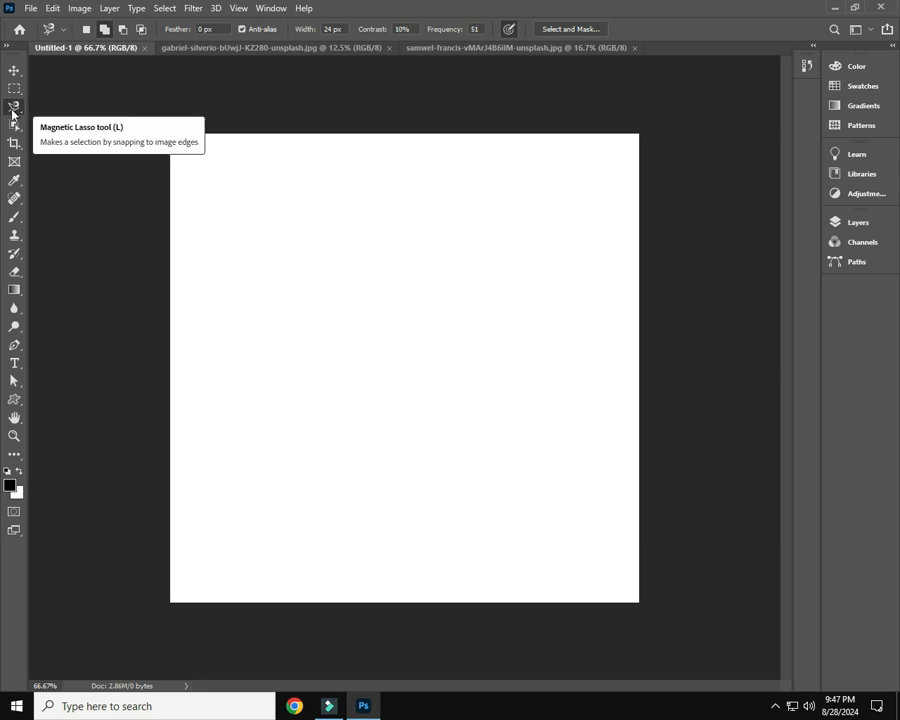
click(252, 224)
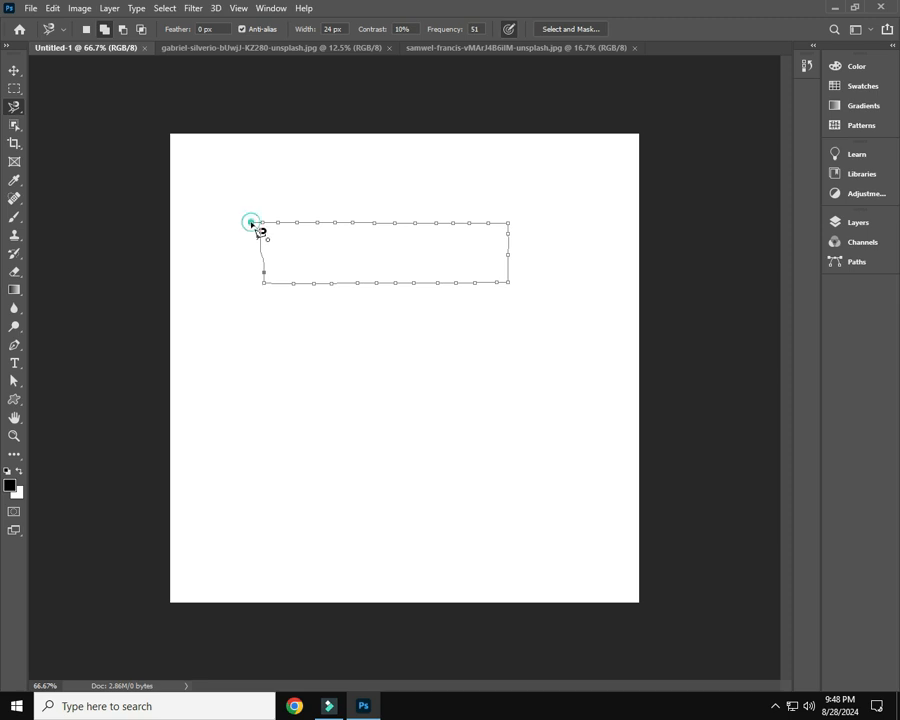
click(252, 223)
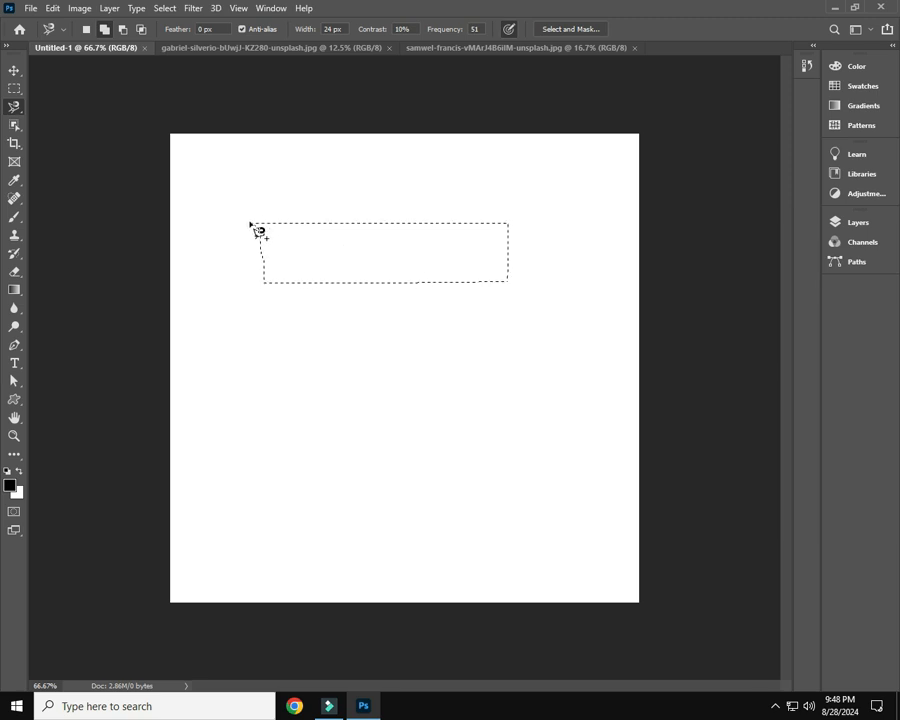
In New Selection mode, trace a magnetic lasso selection near the canvas's upper edge, then replace it with a smaller one near the centre
click(87, 34)
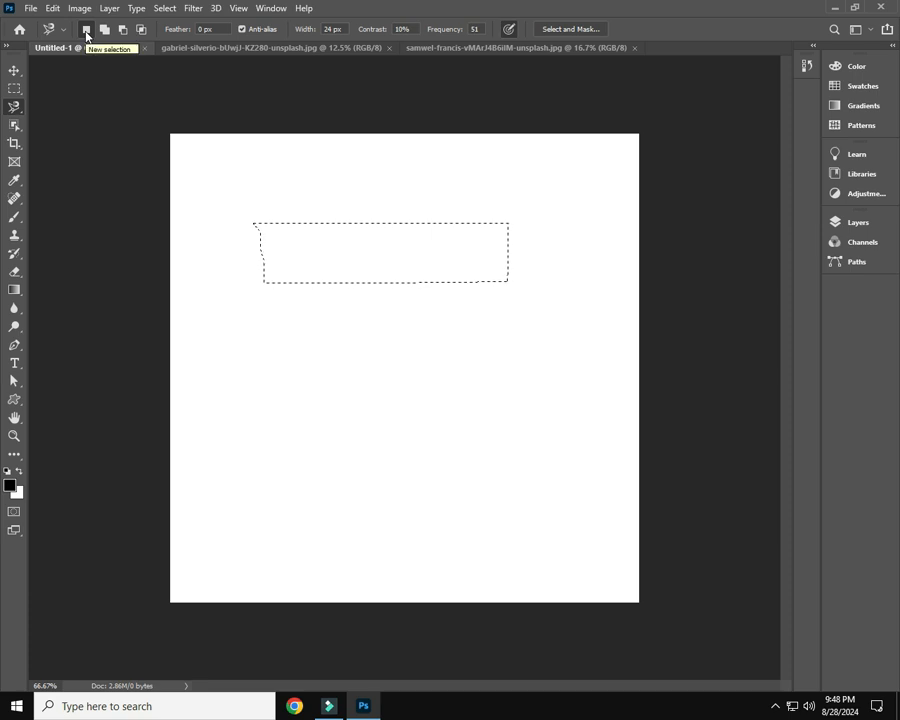
click(246, 157)
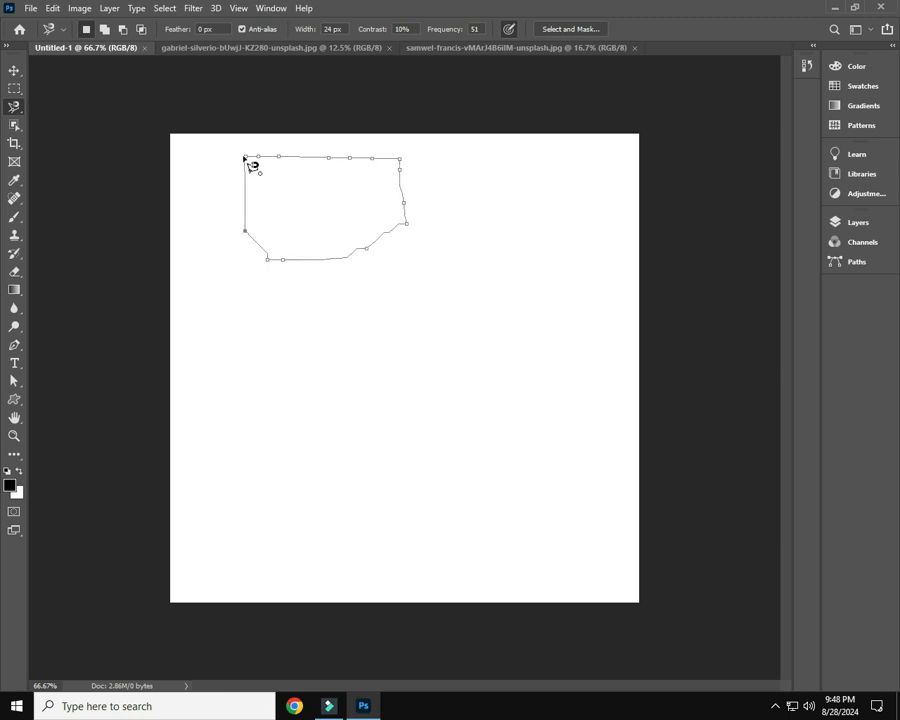
click(245, 158)
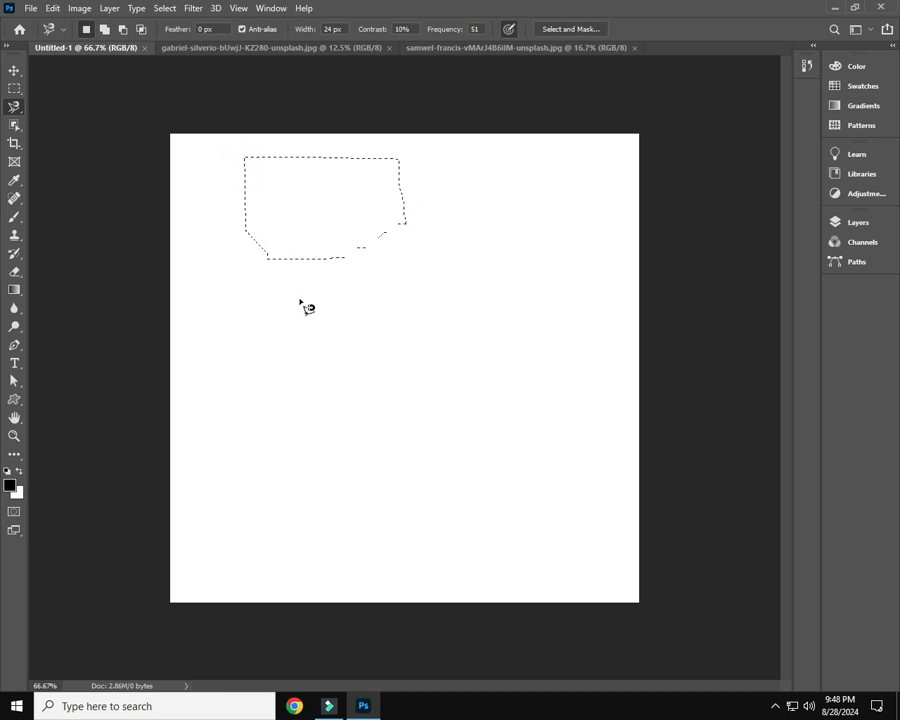
click(344, 318)
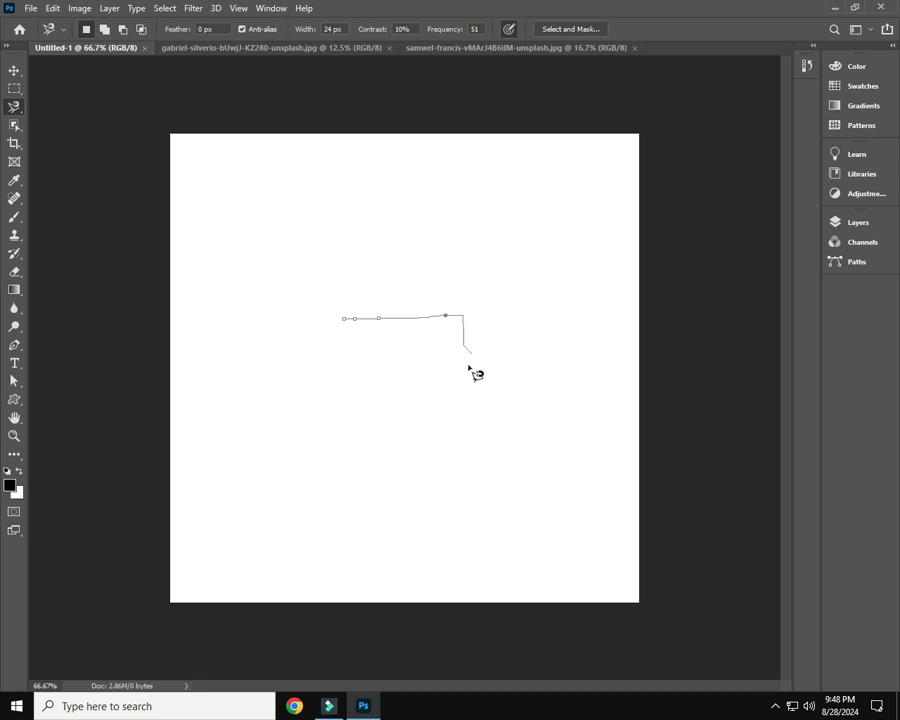
click(345, 319)
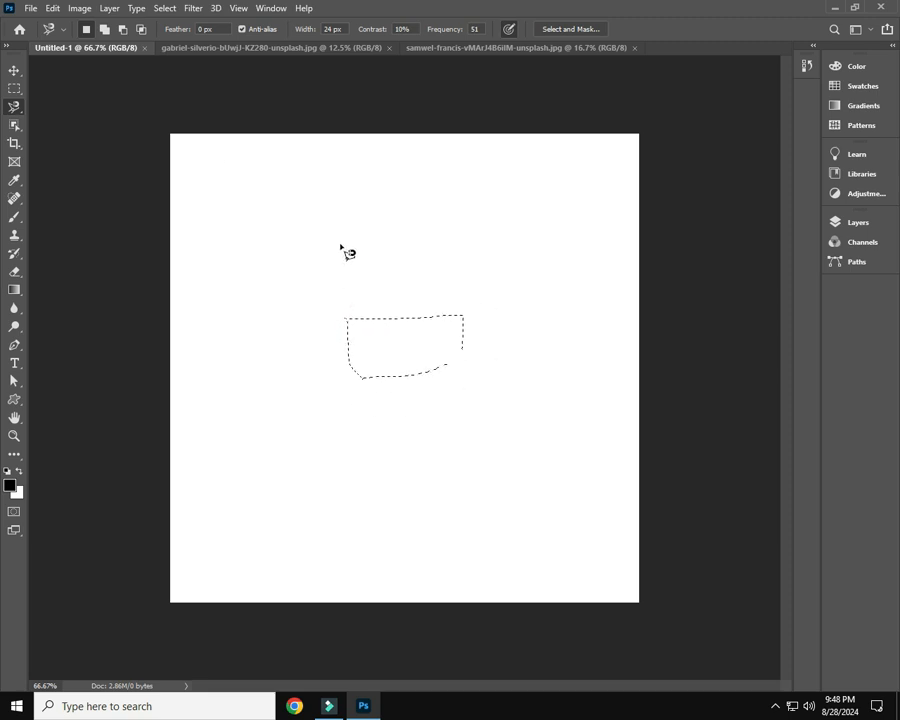
Switch to Add to Selection mode and try adding a separate area above the existing selection, then undo that addition
click(104, 30)
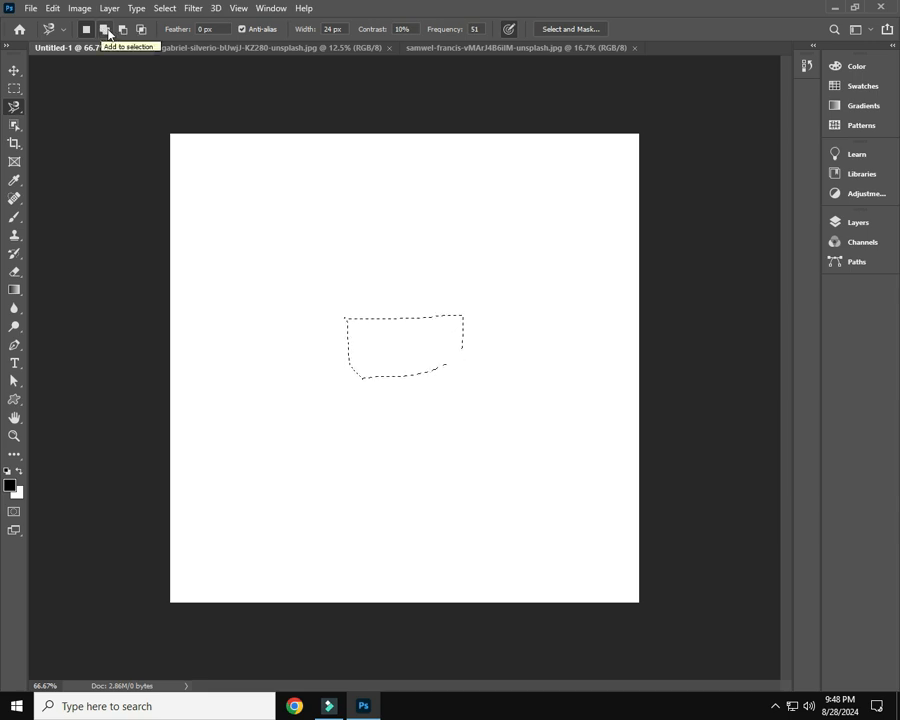
click(409, 260)
click(497, 188)
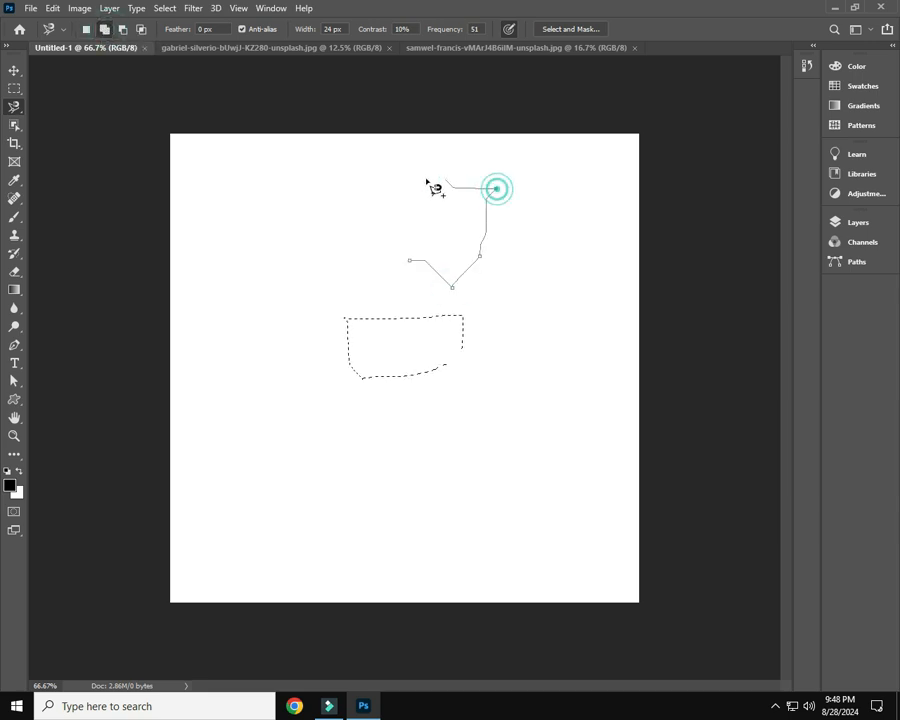
click(414, 175)
click(409, 259)
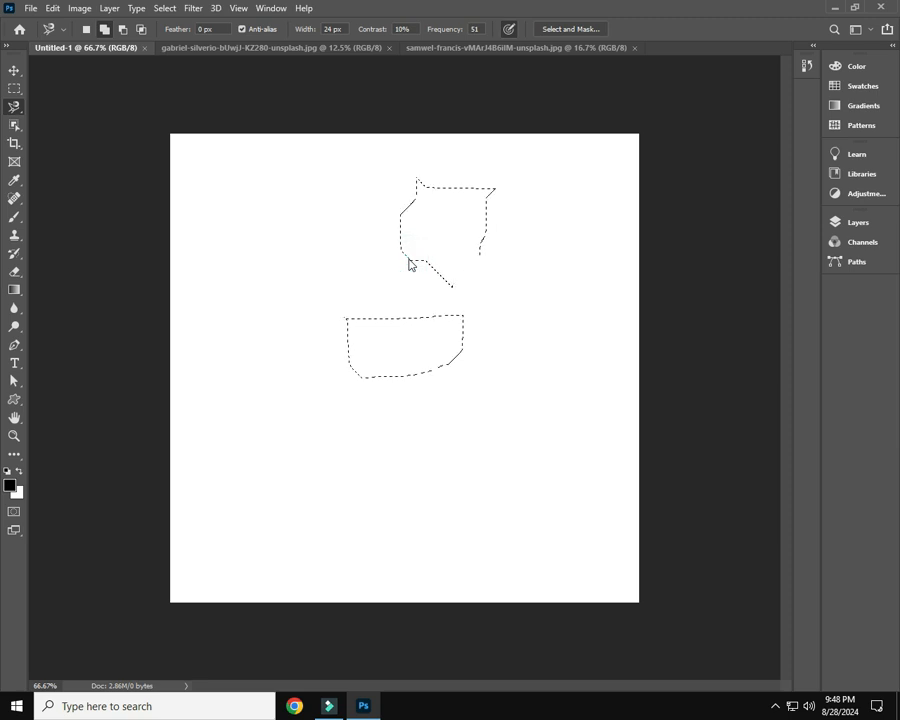
key(ctrl+z)
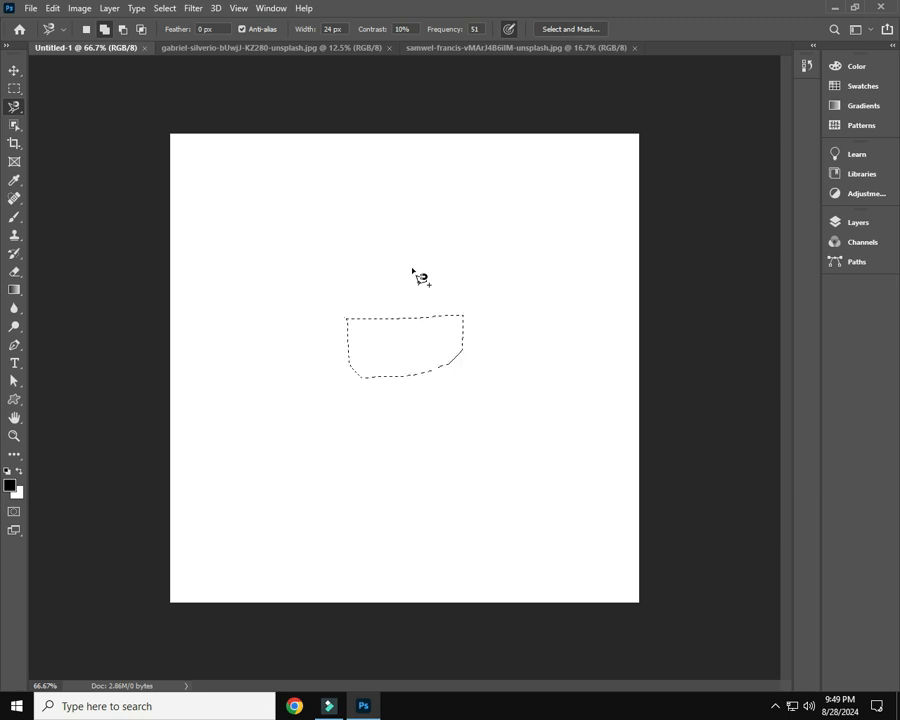
Add an overlapping area to the selection's upper-right part by tracing a closed magnetic lasso outline
click(412, 268)
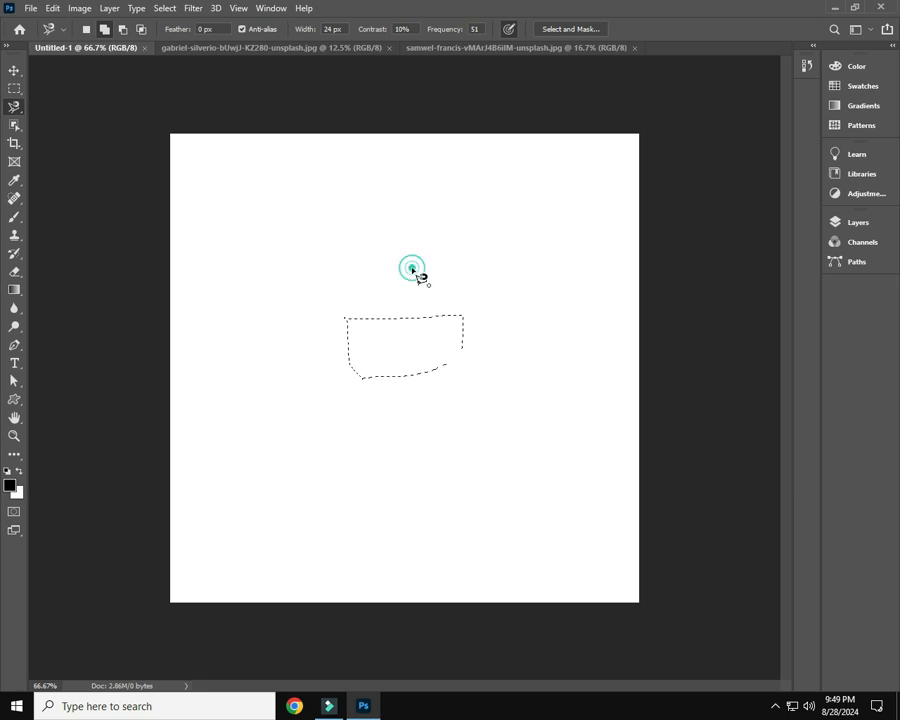
click(498, 348)
click(500, 290)
click(458, 259)
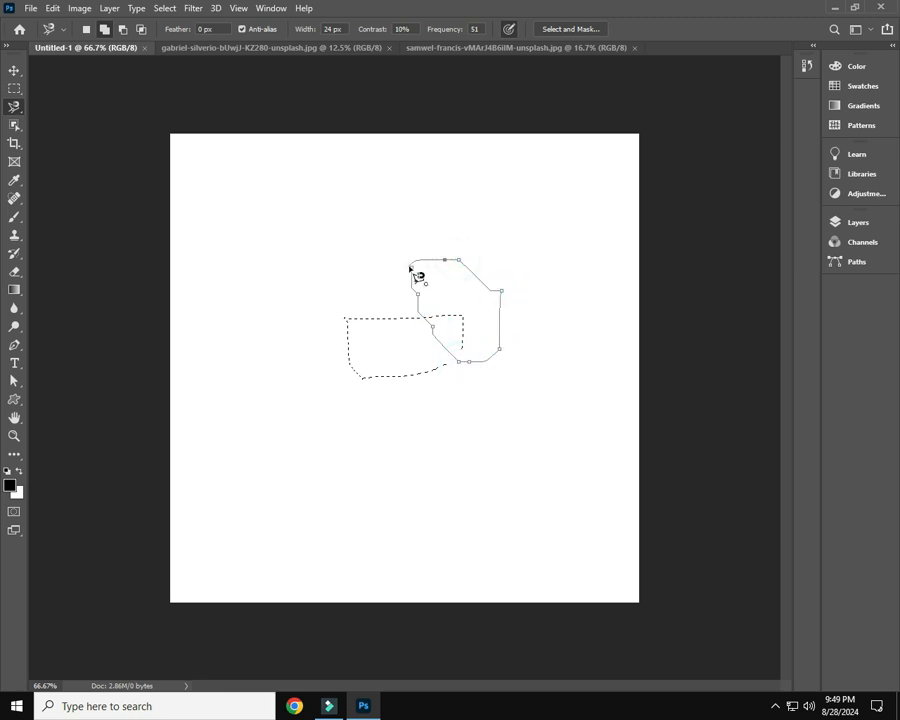
click(411, 268)
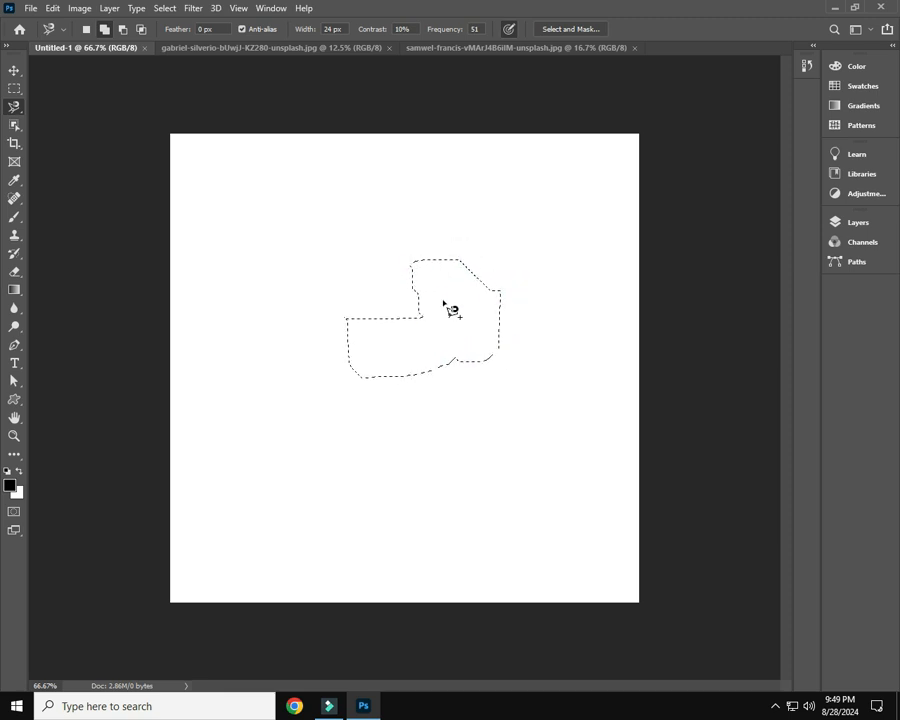
Subtract the upper-right portion of the combined selection by tracing a magnetic lasso outline over it in Subtract from Selection mode
click(122, 35)
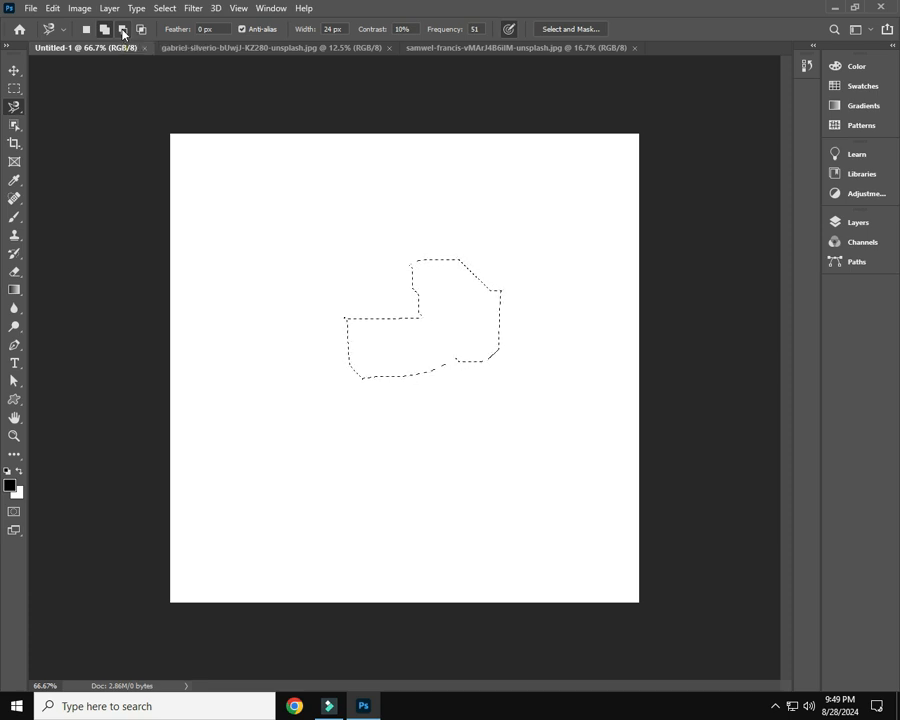
click(122, 30)
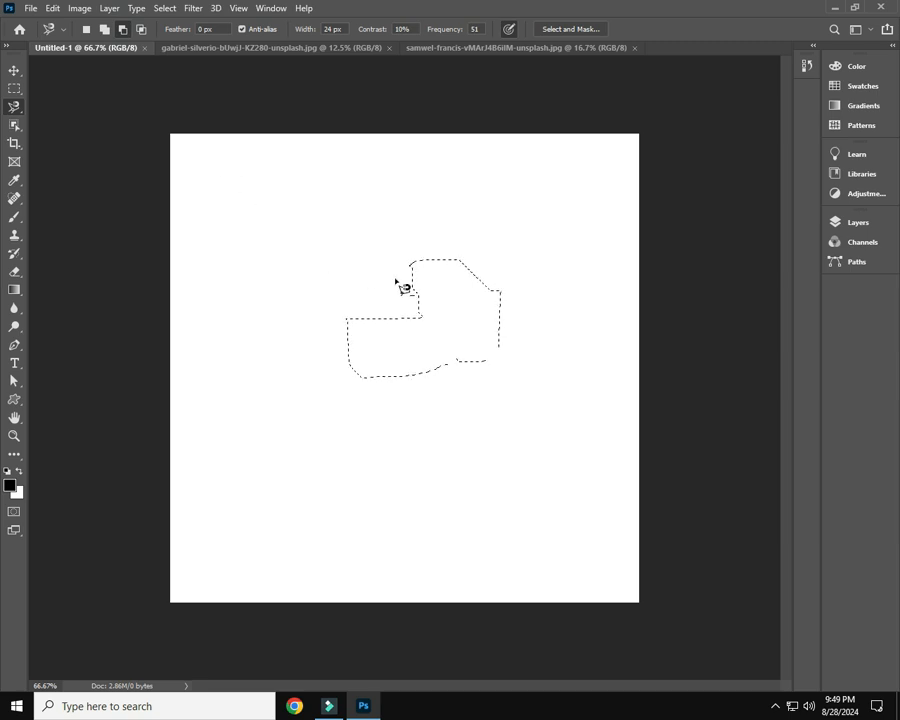
click(387, 236)
click(393, 283)
click(413, 302)
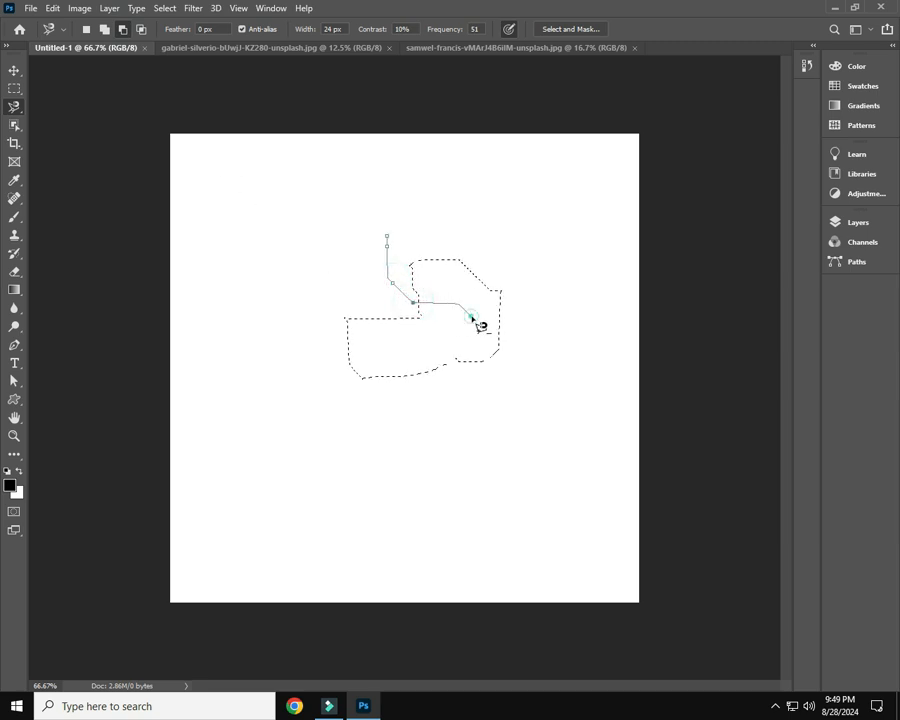
click(472, 317)
click(535, 292)
click(502, 223)
click(424, 210)
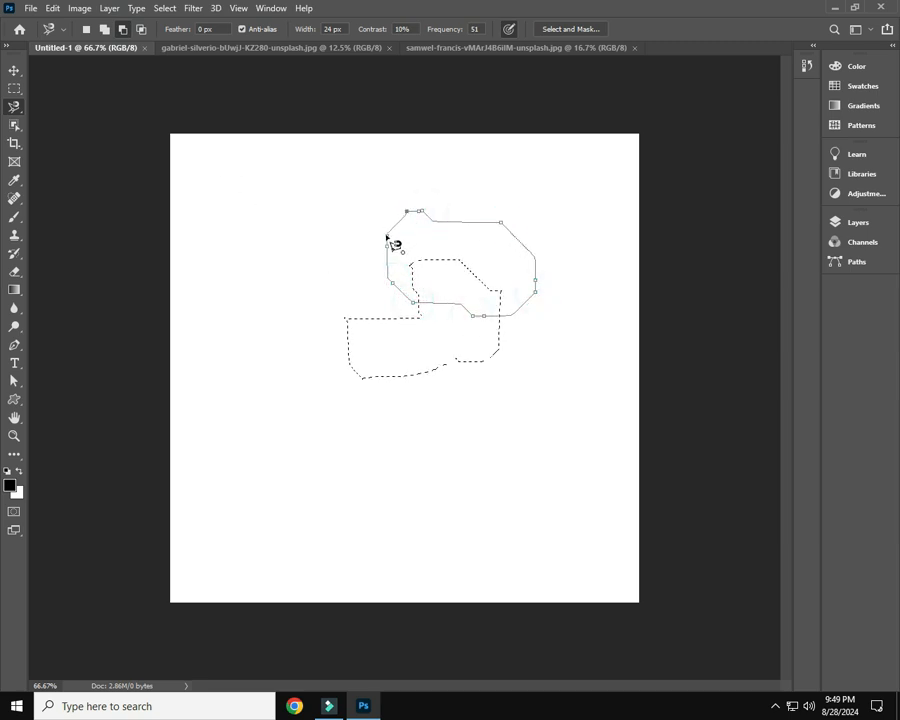
click(386, 236)
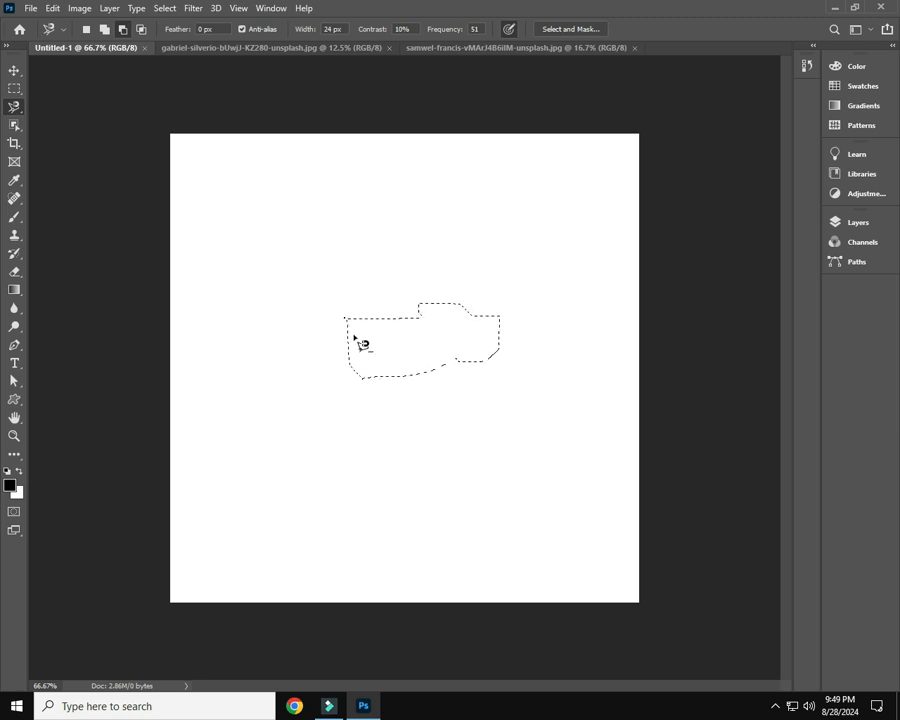
Intersect the selection with a tall magnetic lasso area traced across its middle, using Intersect with Selection mode
click(141, 30)
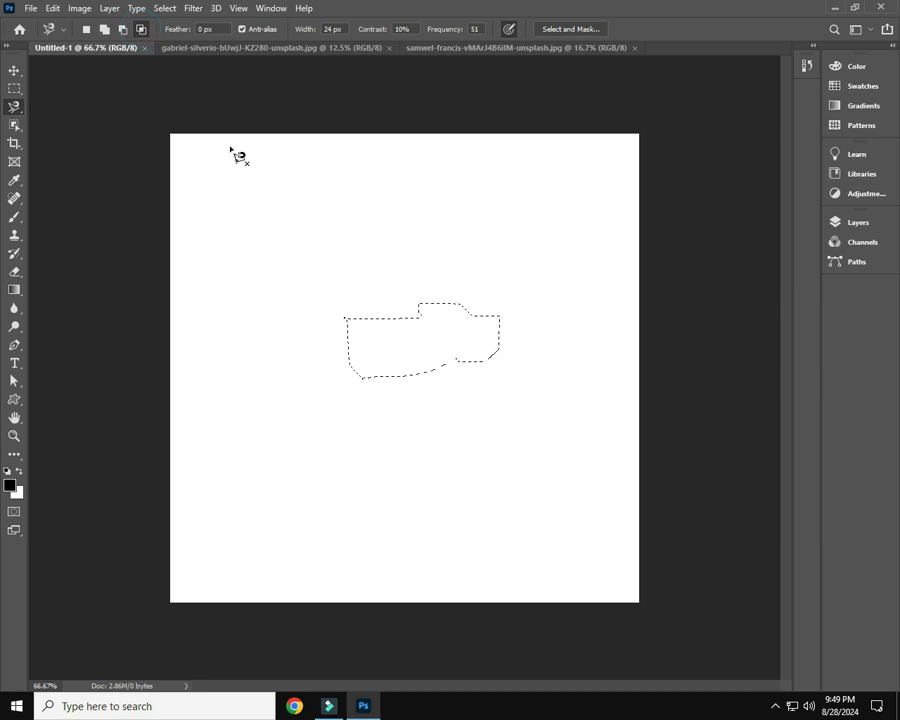
click(379, 263)
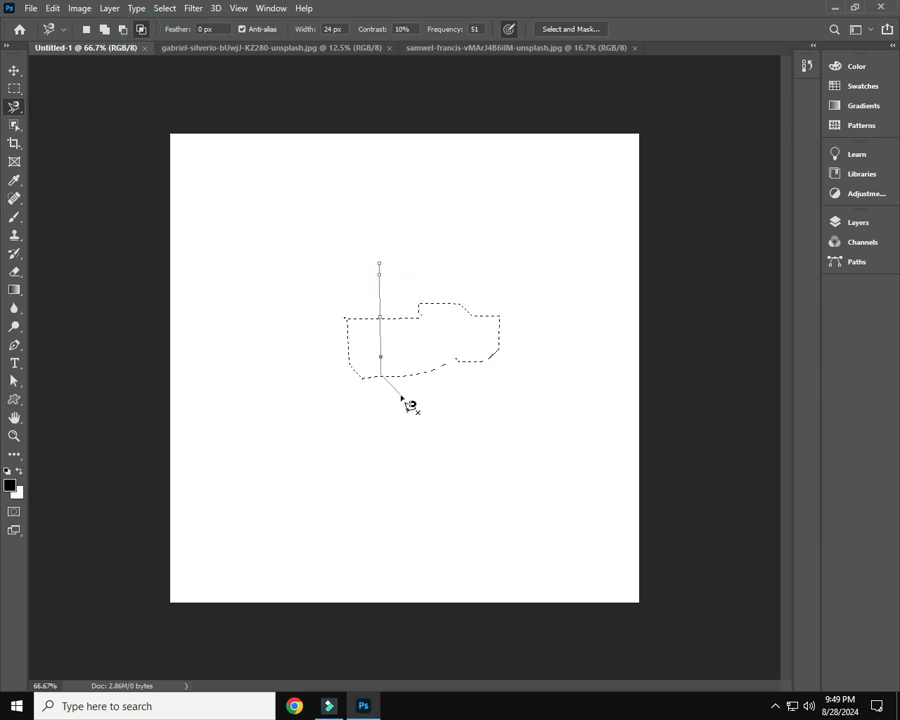
click(453, 392)
click(464, 278)
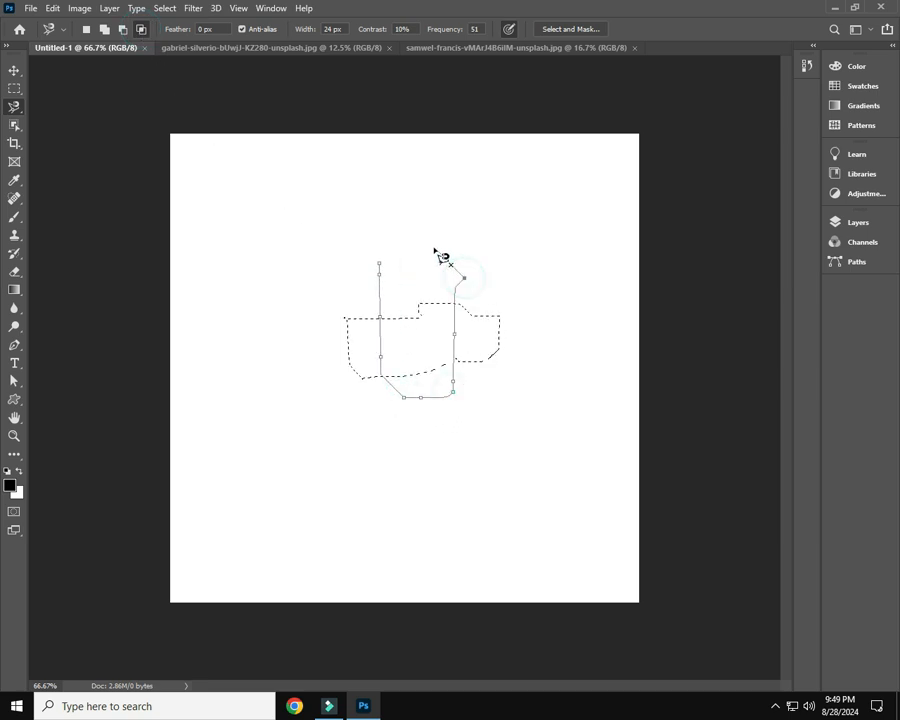
click(380, 265)
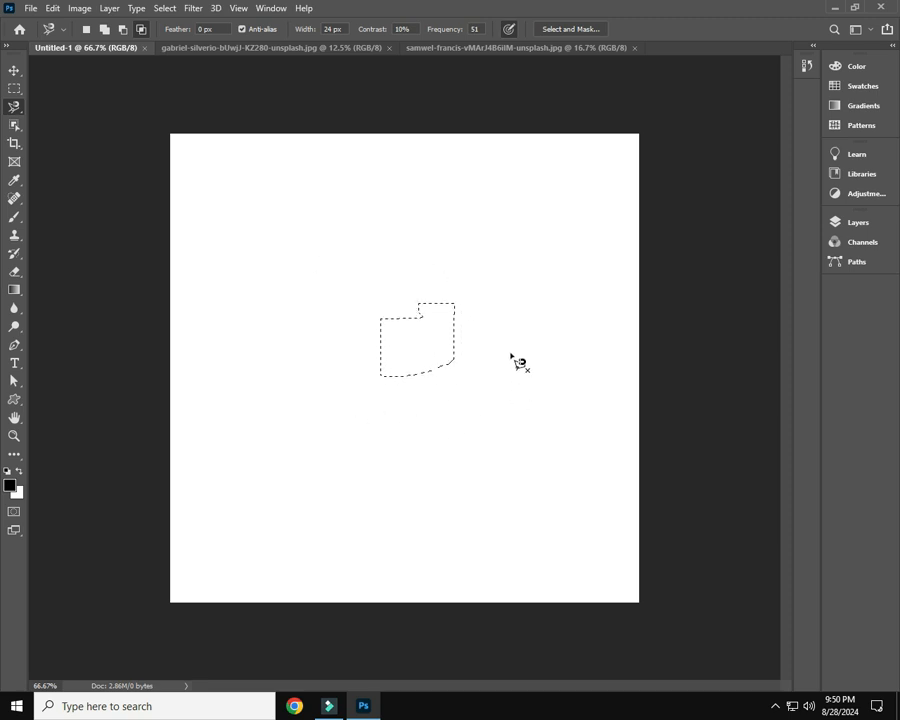
Deselect everything and trace a fresh, roughly rectangular magnetic lasso selection in New Selection mode above the canvas centre
key(ctrl+d)
click(87, 29)
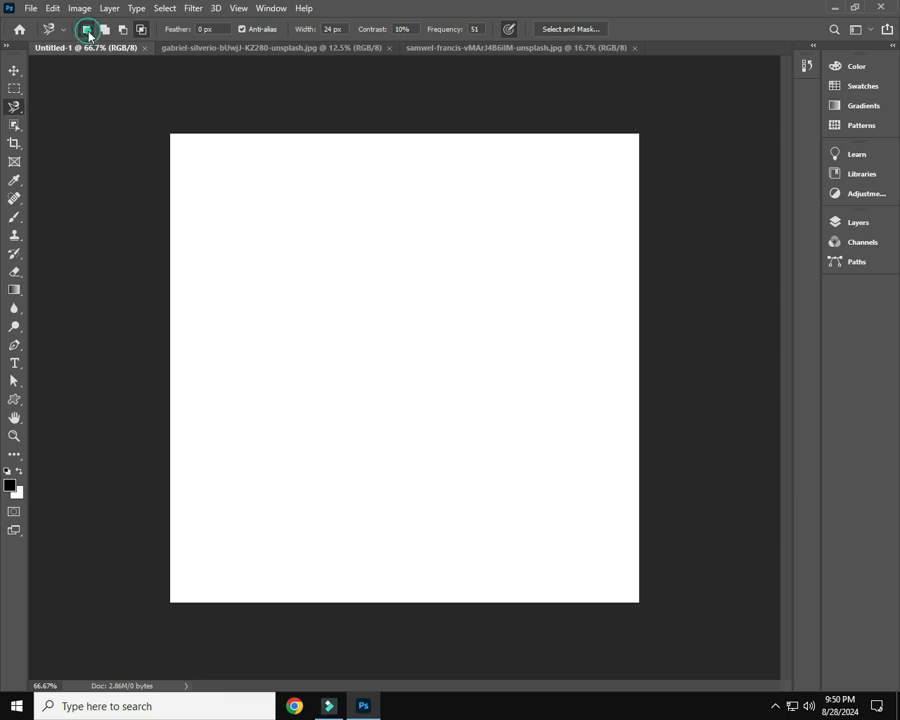
click(293, 203)
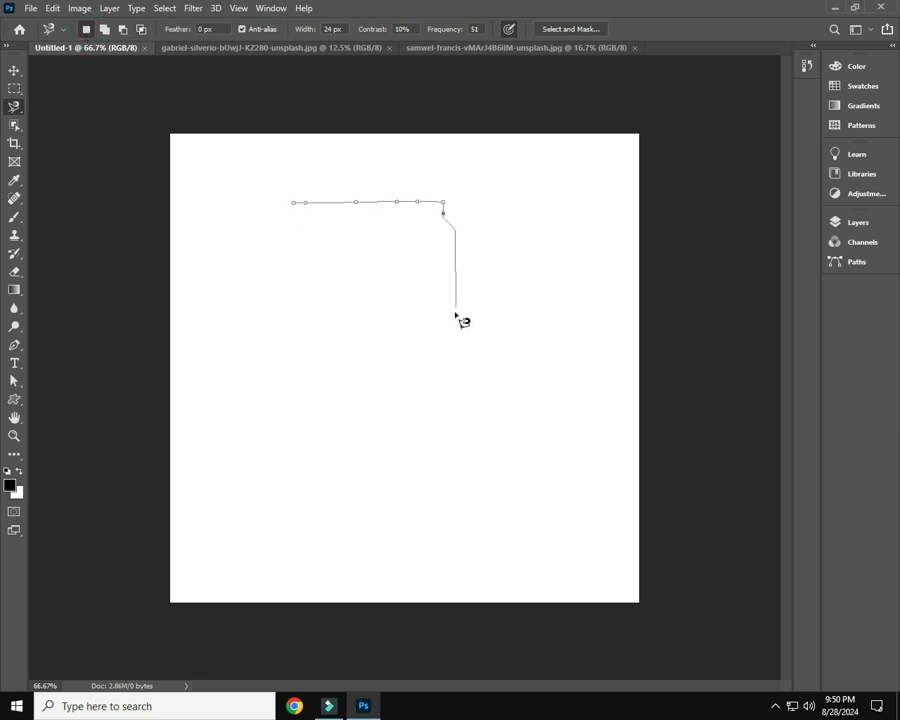
click(293, 203)
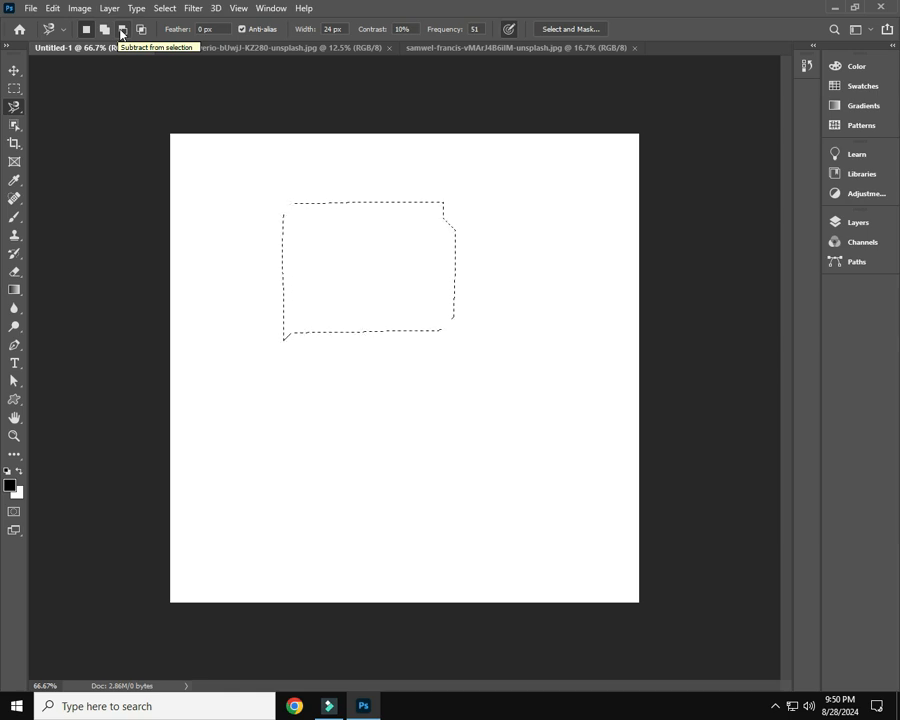
Extend the selection beyond its upper-left corner by adding an overlapping magnetic lasso area
click(121, 33)
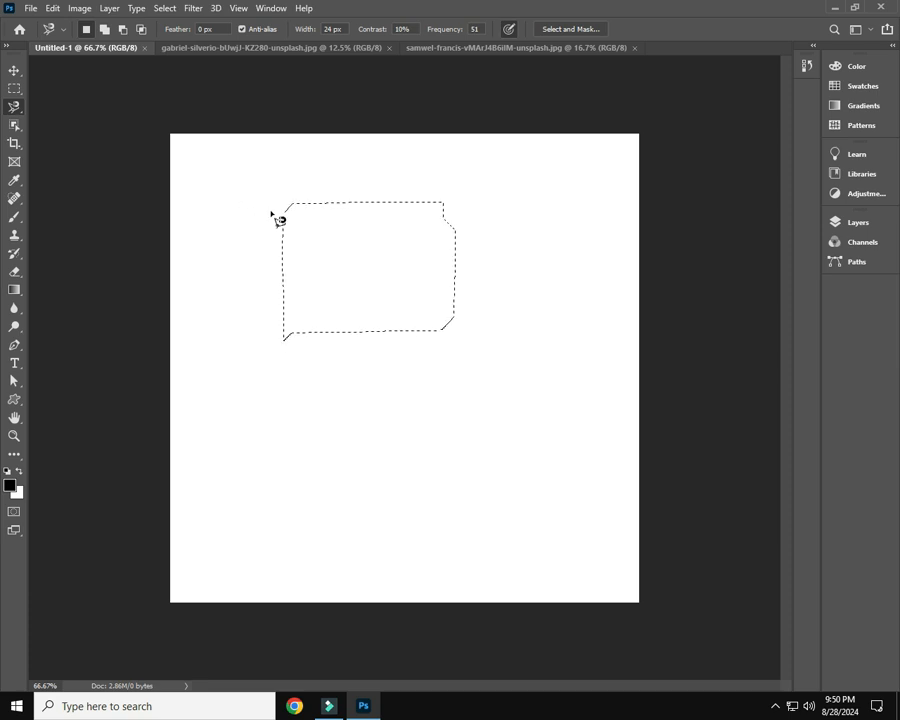
shift+click(247, 188)
click(288, 265)
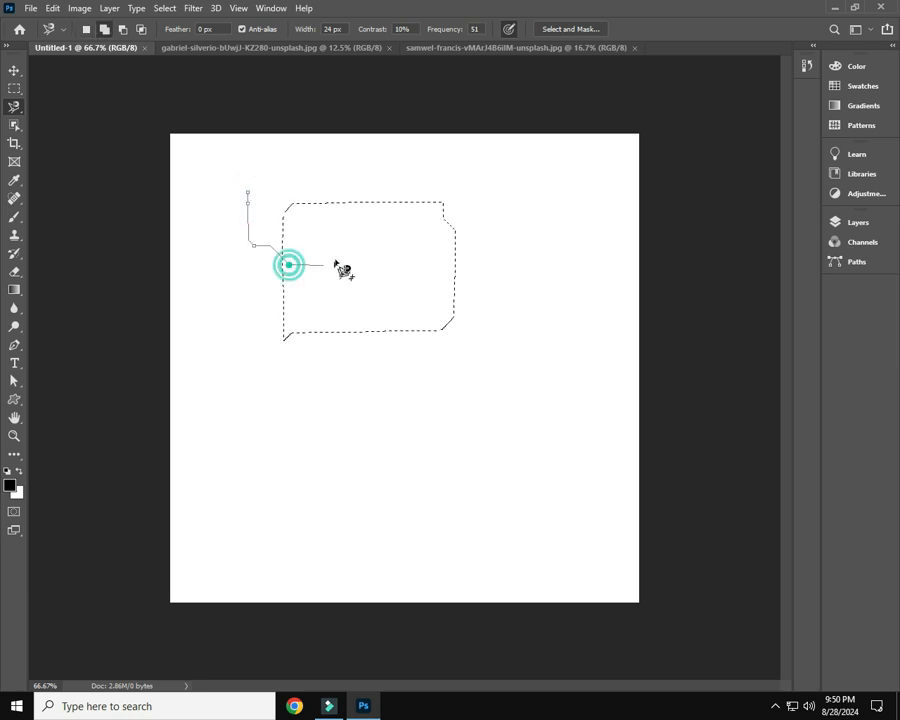
click(292, 150)
click(247, 190)
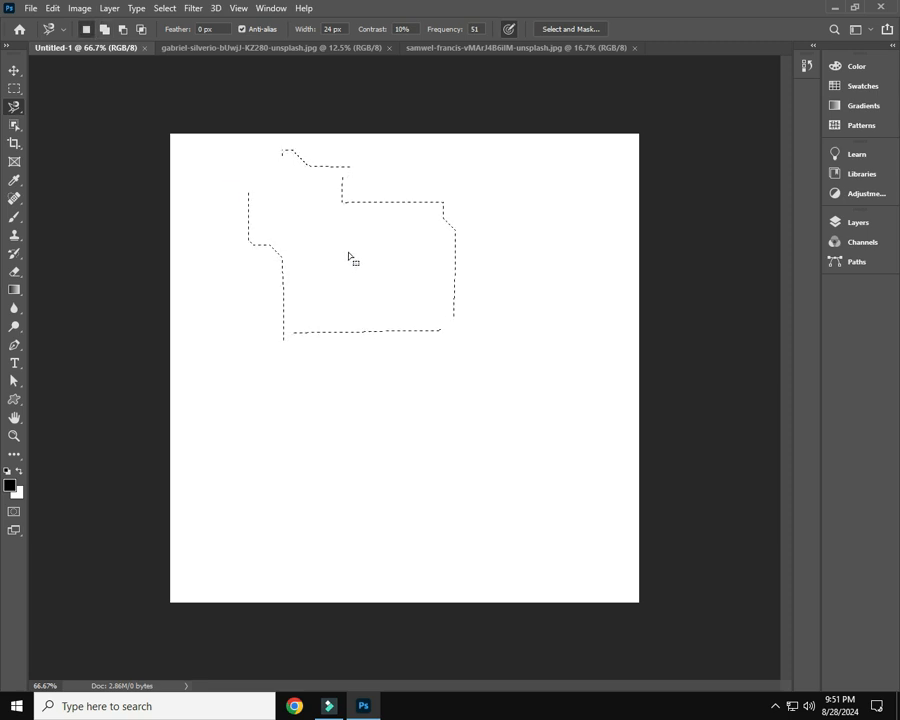
Undo the last addition and add a newly traced magnetic lasso area over the selection's upper-left corner
key(shift)
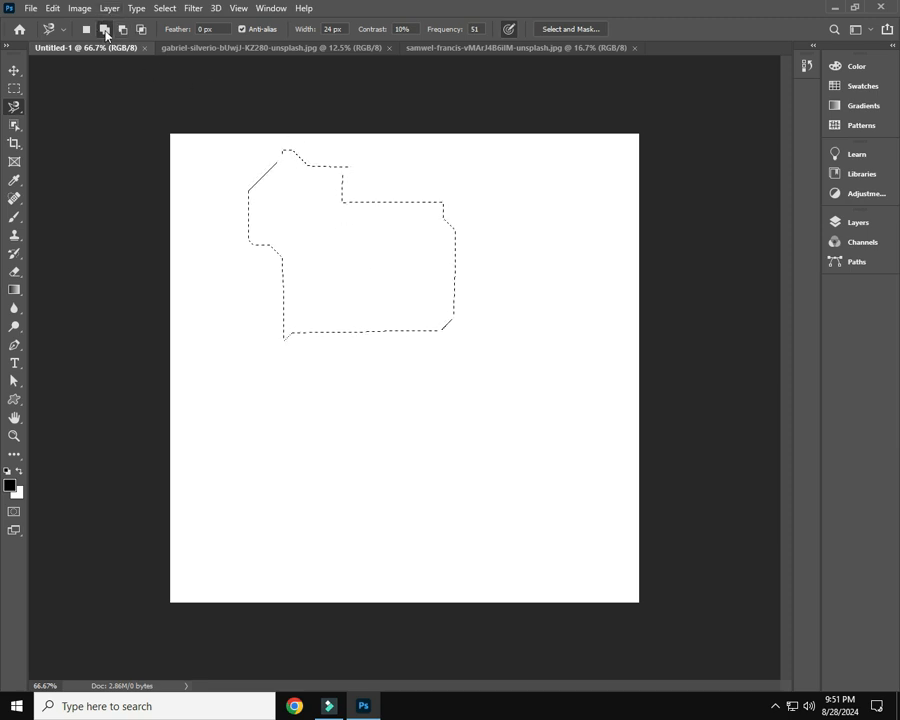
key(ctrl+z)
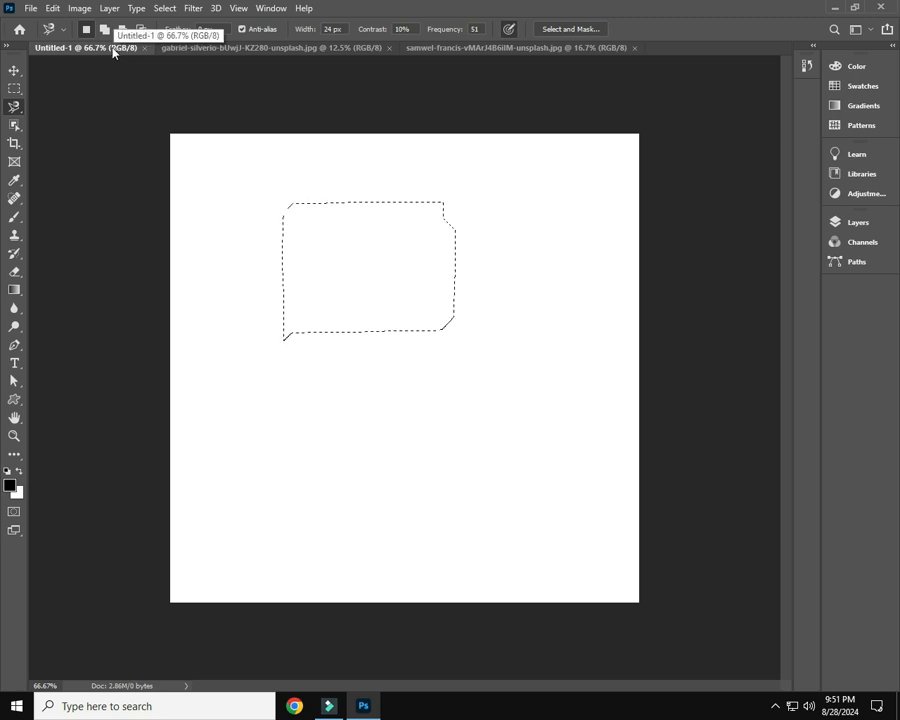
key(shift)
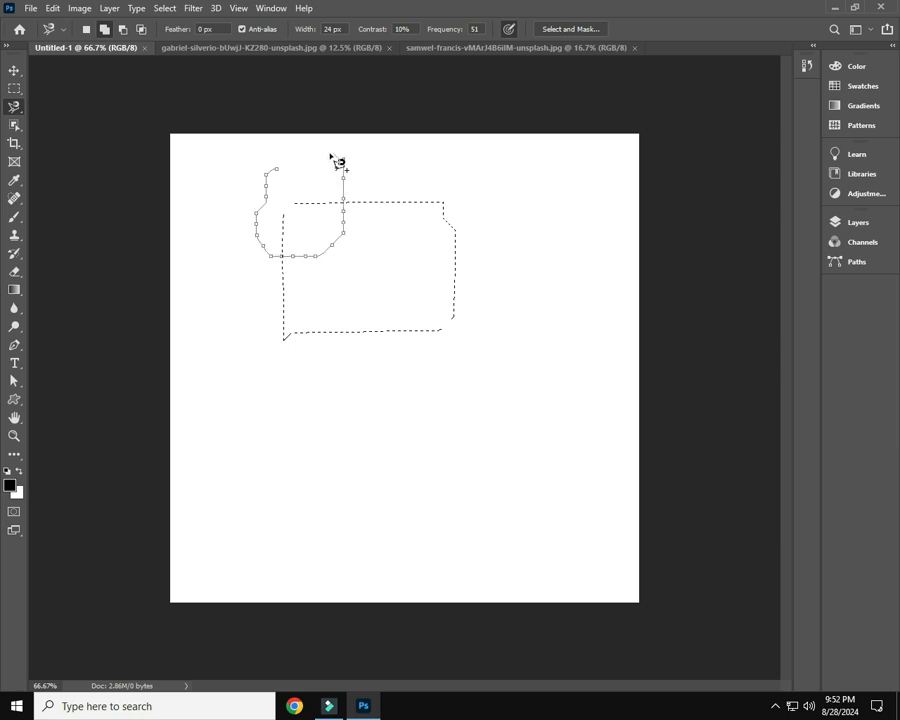
click(282, 173)
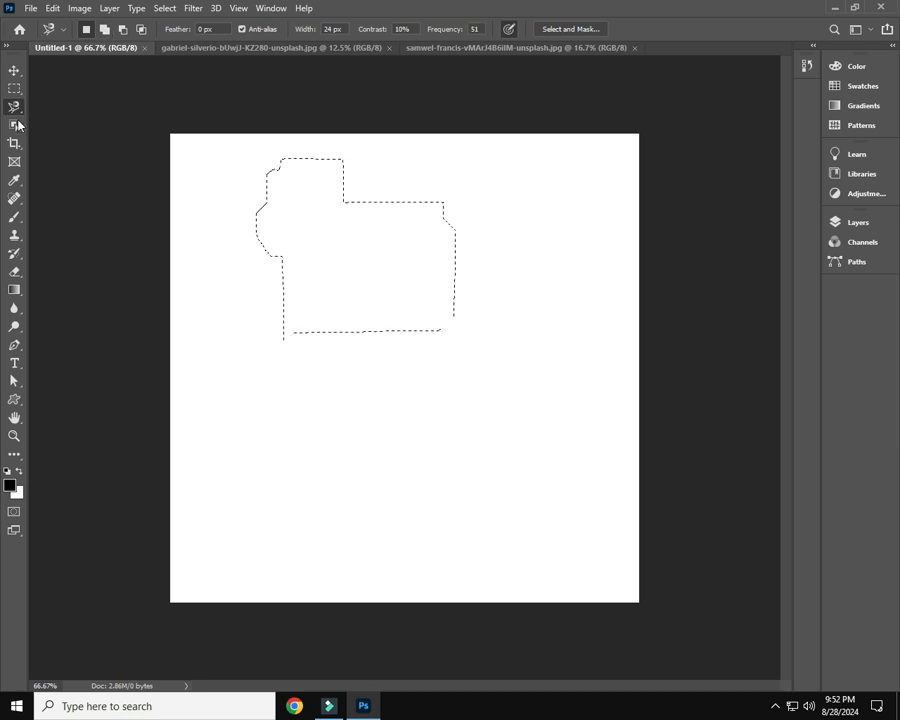
Extend the selection beyond its upper-right corner by tracing an overlapping magnetic lasso area in Add to Selection mode
click(104, 30)
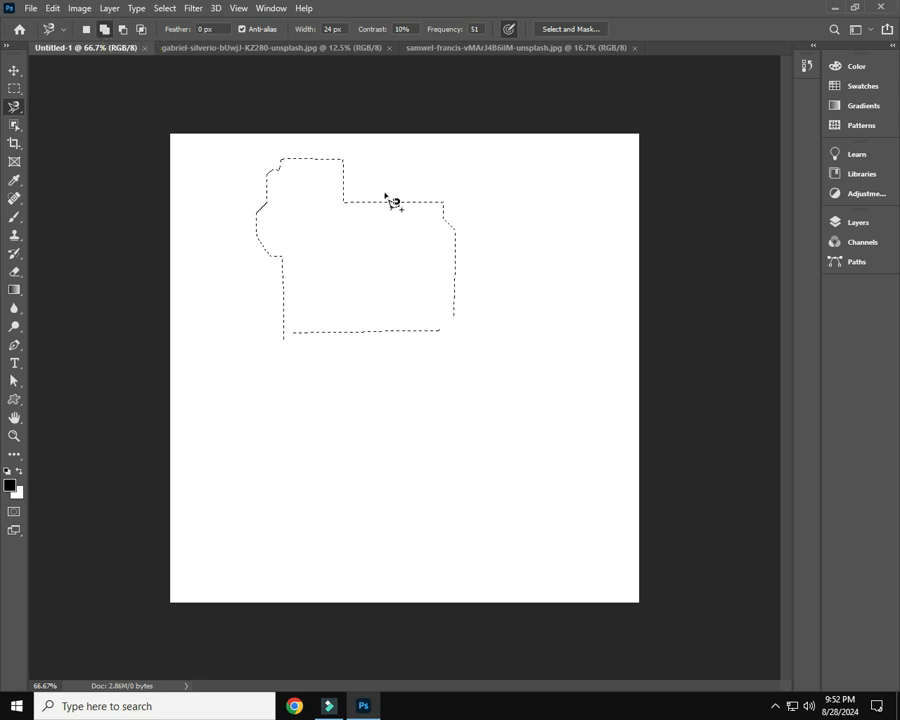
click(412, 151)
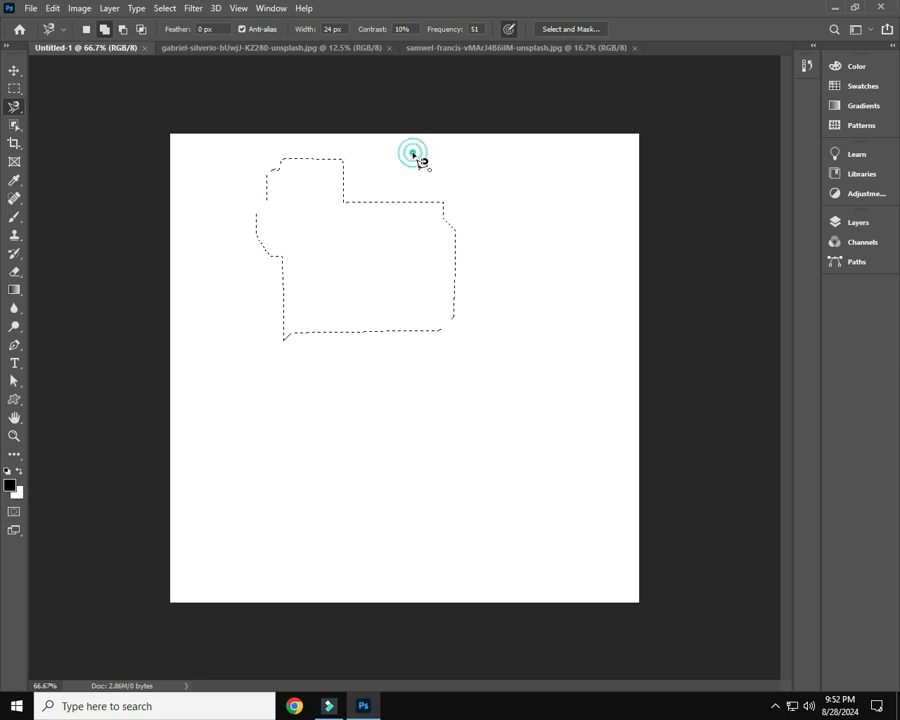
click(412, 201)
click(520, 241)
click(468, 161)
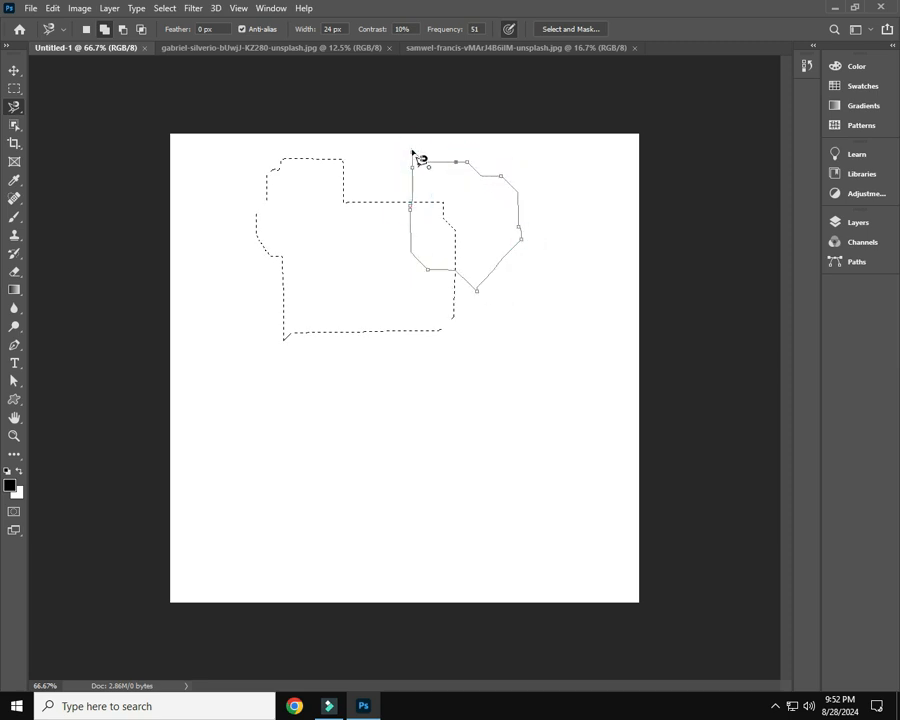
click(412, 152)
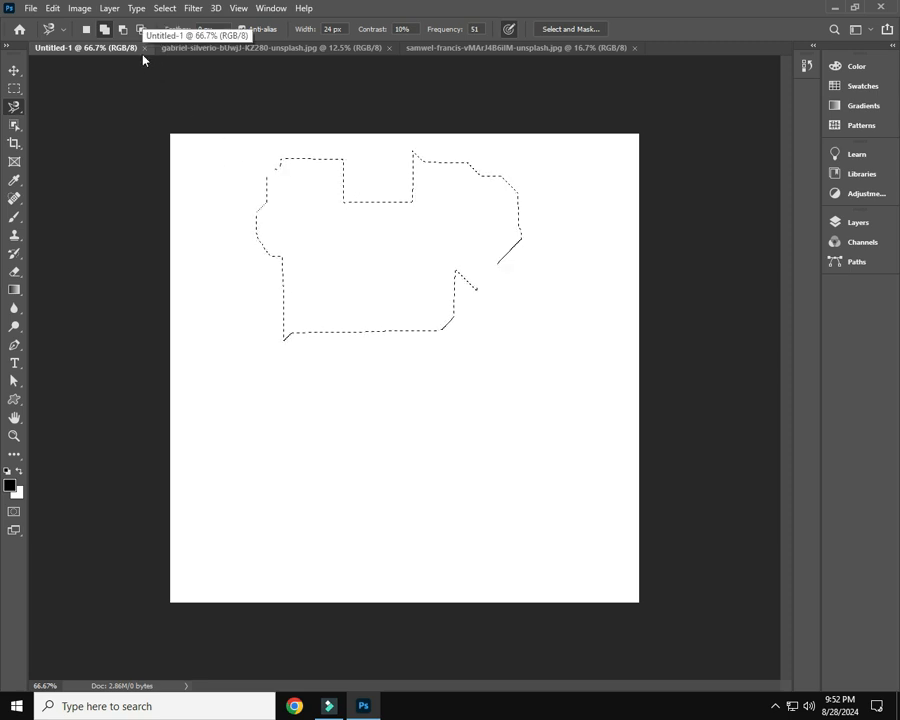
Subtract the left part of the selection by tracing a tall magnetic lasso outline around it in Subtract from Selection mode
key(alt)
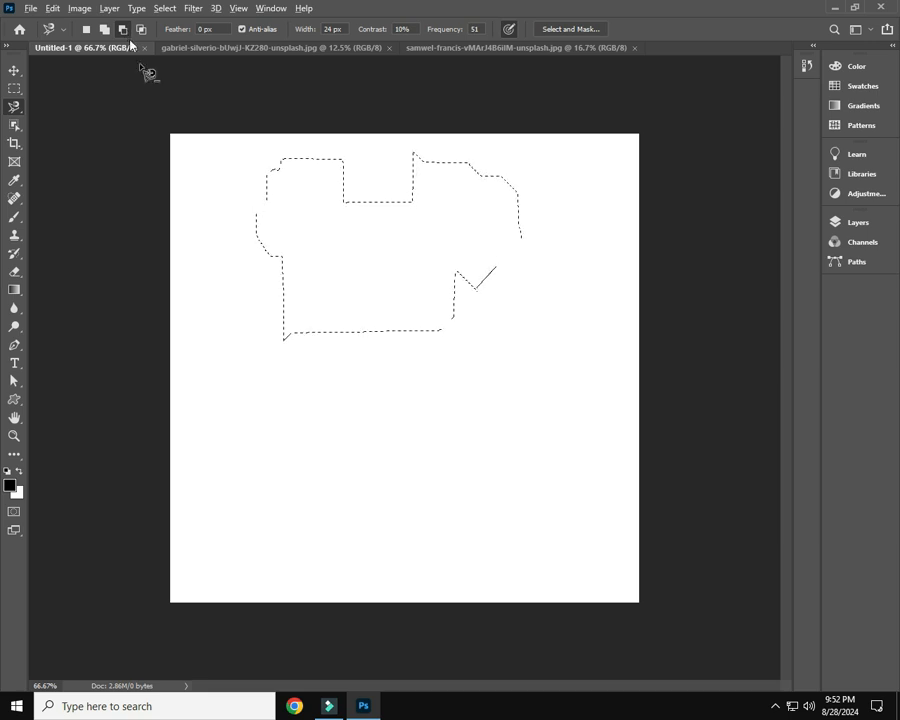
mouse_move(217, 172)
mouse_down()
mouse_move(213, 310)
mouse_move(231, 357)
mouse_move(311, 395)
mouse_move(360, 383)
mouse_move(372, 329)
mouse_move(326, 204)
mouse_move(273, 146)
mouse_move(217, 173)
mouse_up()
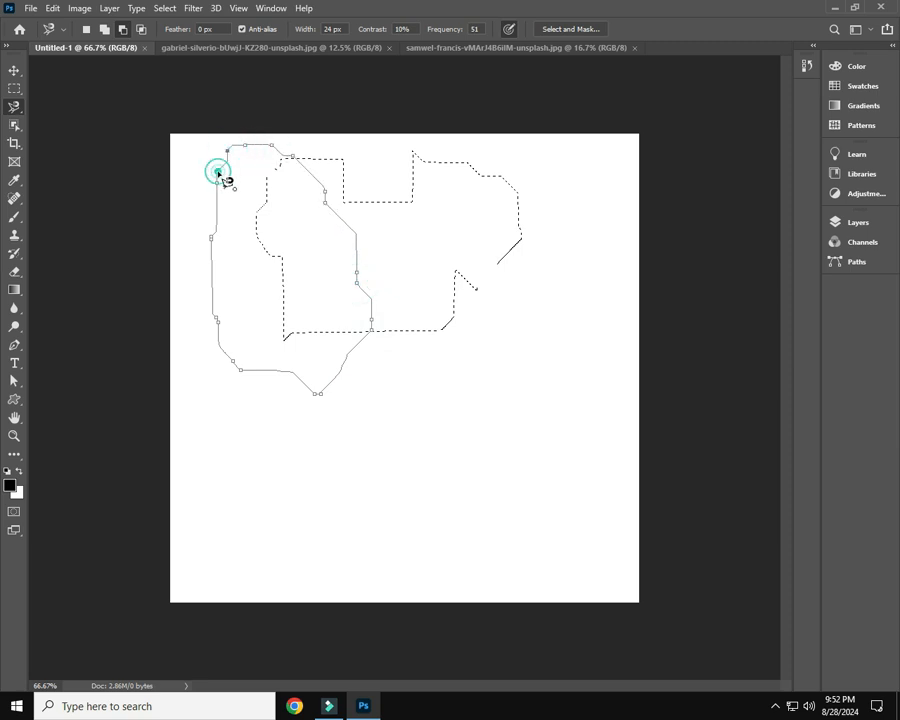
click(219, 171)
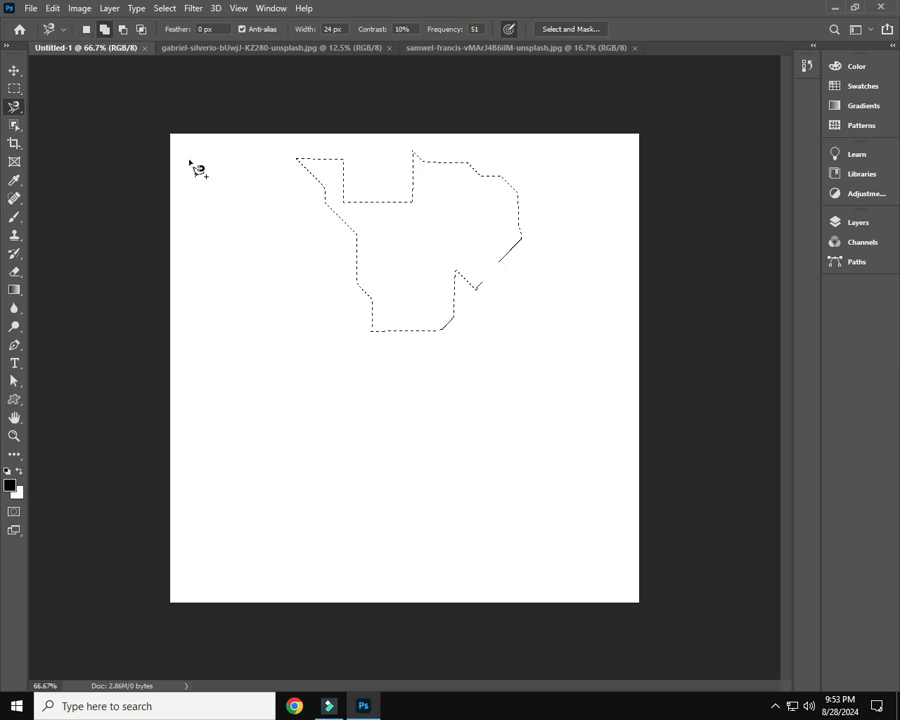
Add a magnetic lasso area over the selection's lower part, reaching below its bottom edge and out to both sides
click(372, 237)
click(412, 381)
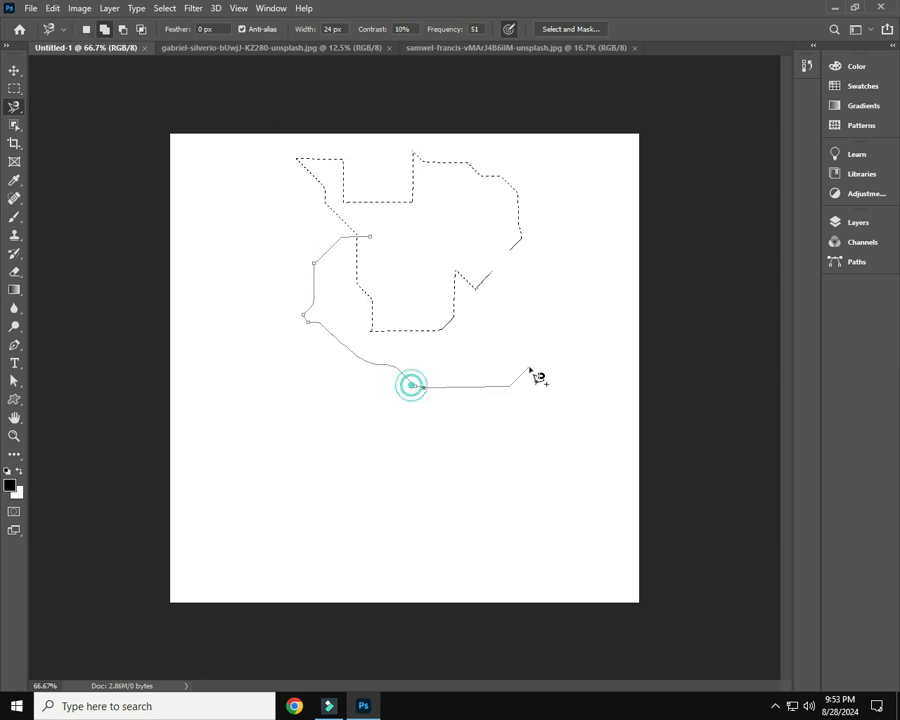
click(519, 290)
click(448, 232)
click(373, 241)
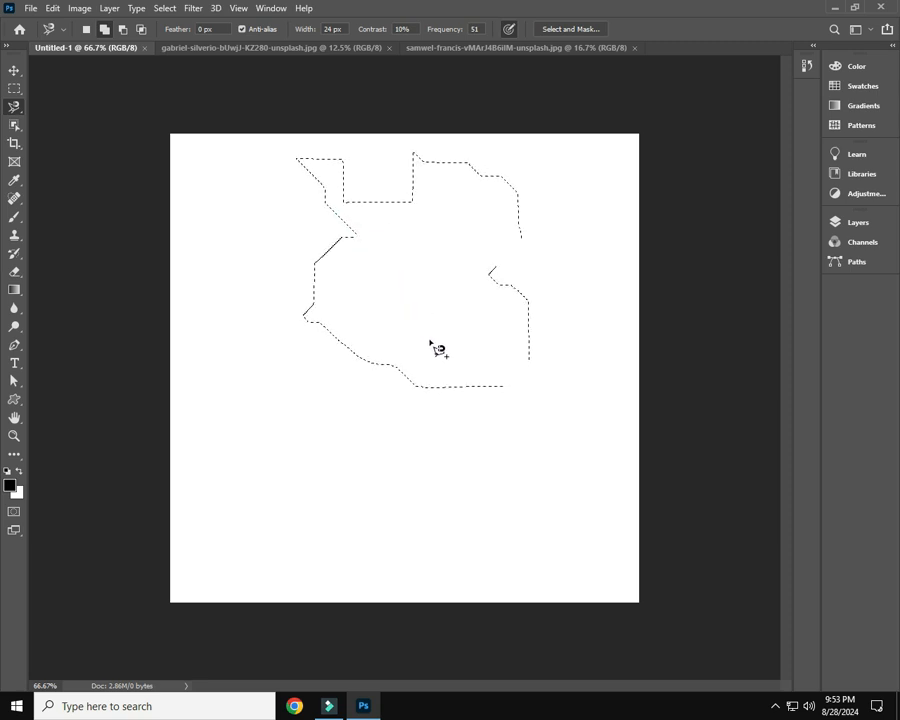
Subtract the selection's lower-right portion by tracing a large magnetic lasso outline that extends beyond its bottom and right edges
alt+click(409, 272)
click(360, 300)
click(346, 351)
click(350, 386)
click(472, 448)
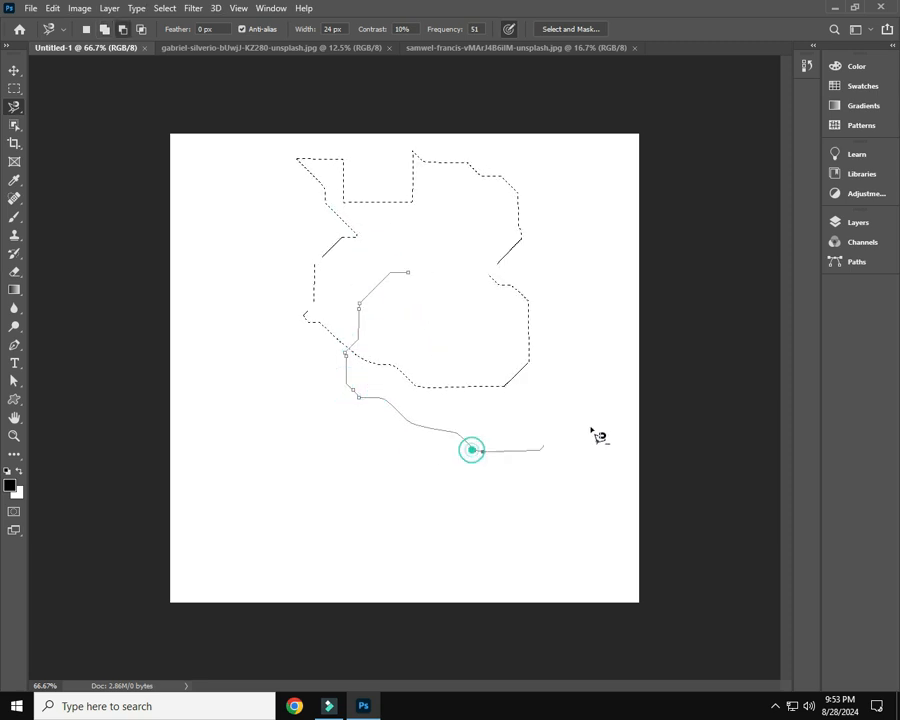
click(597, 414)
click(589, 321)
click(538, 274)
click(455, 271)
click(408, 272)
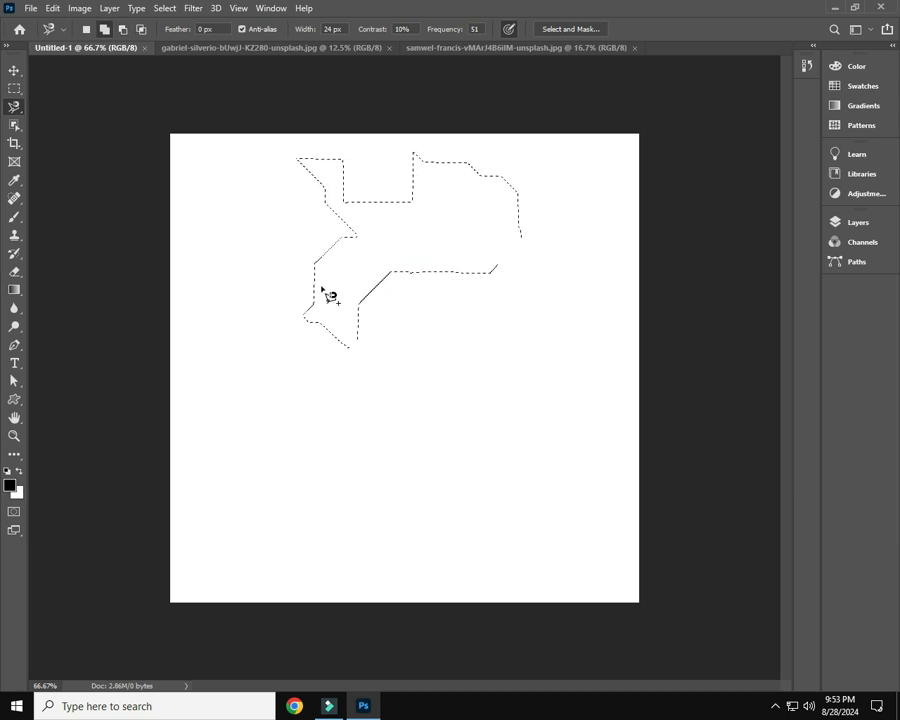
Clear the selection on the blank canvas and switch to the photo of the woman seated on the white block
click(15, 70)
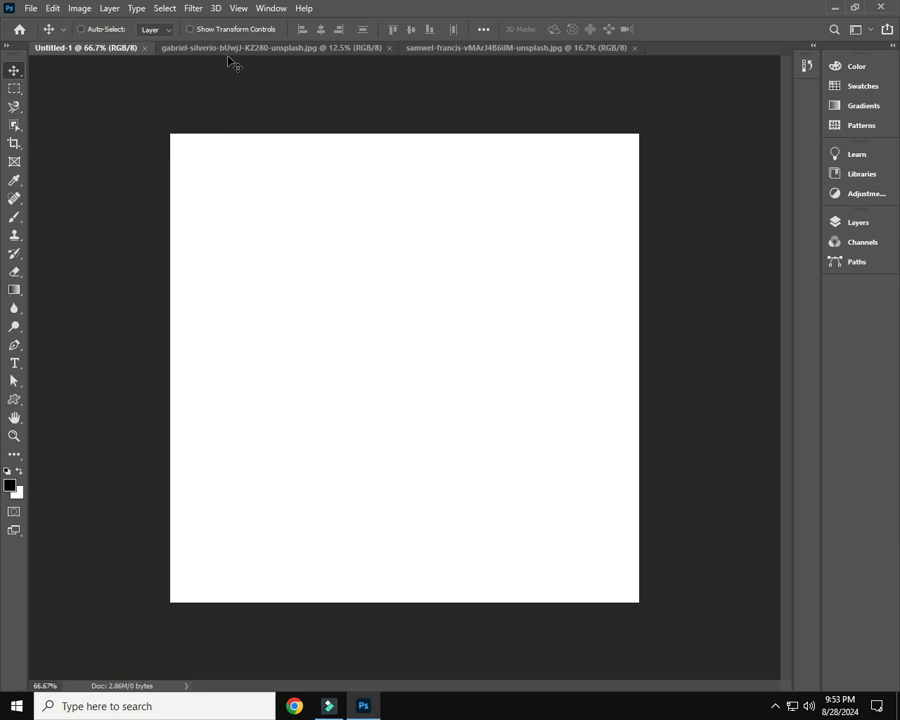
click(450, 49)
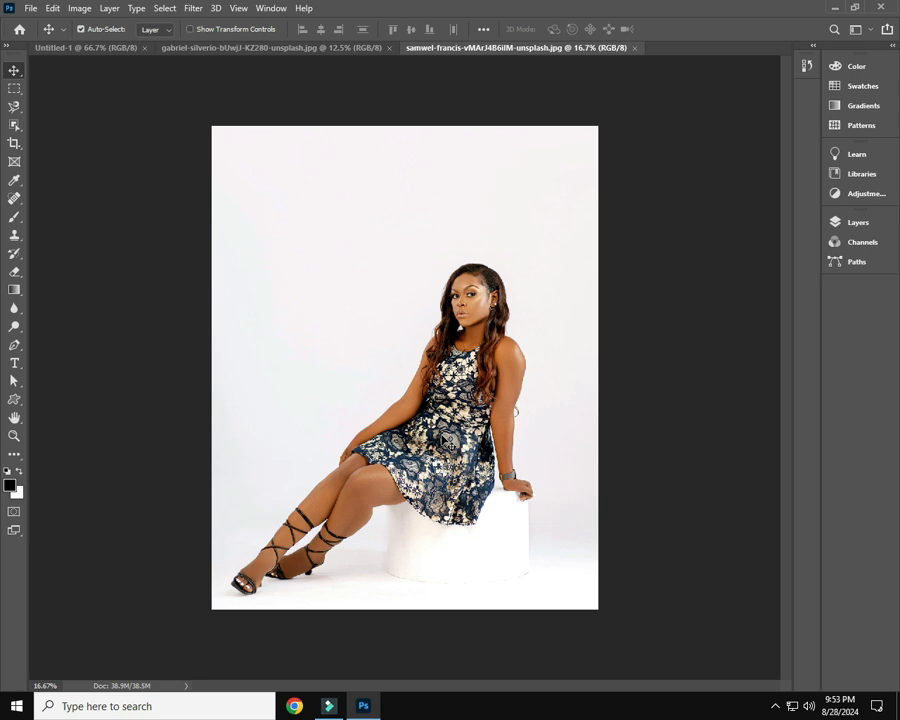
scroll(447, 440, up, 1)
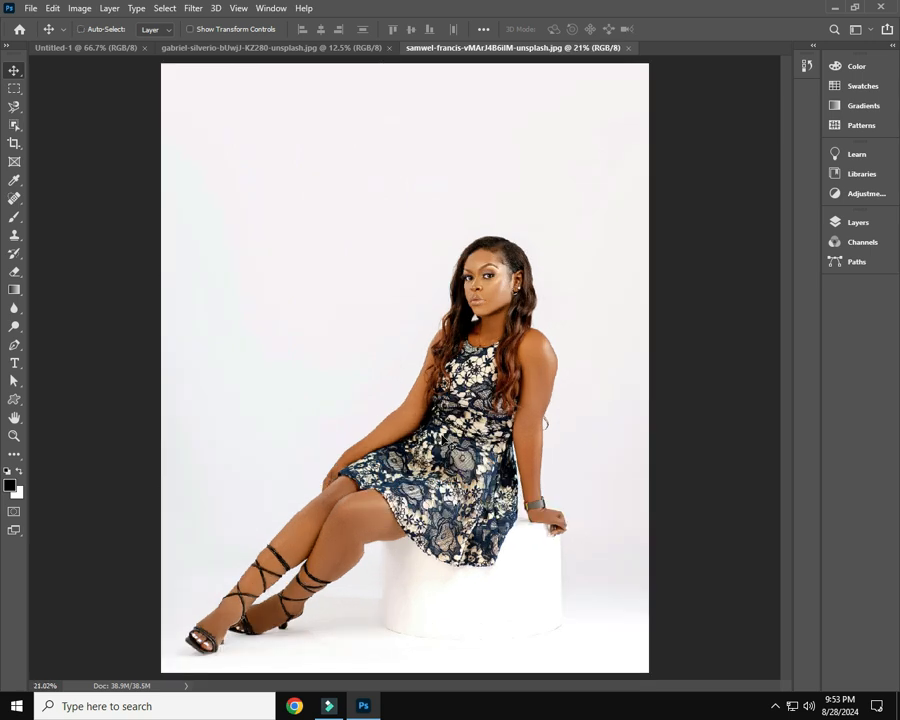
scroll(443, 438, up, 1)
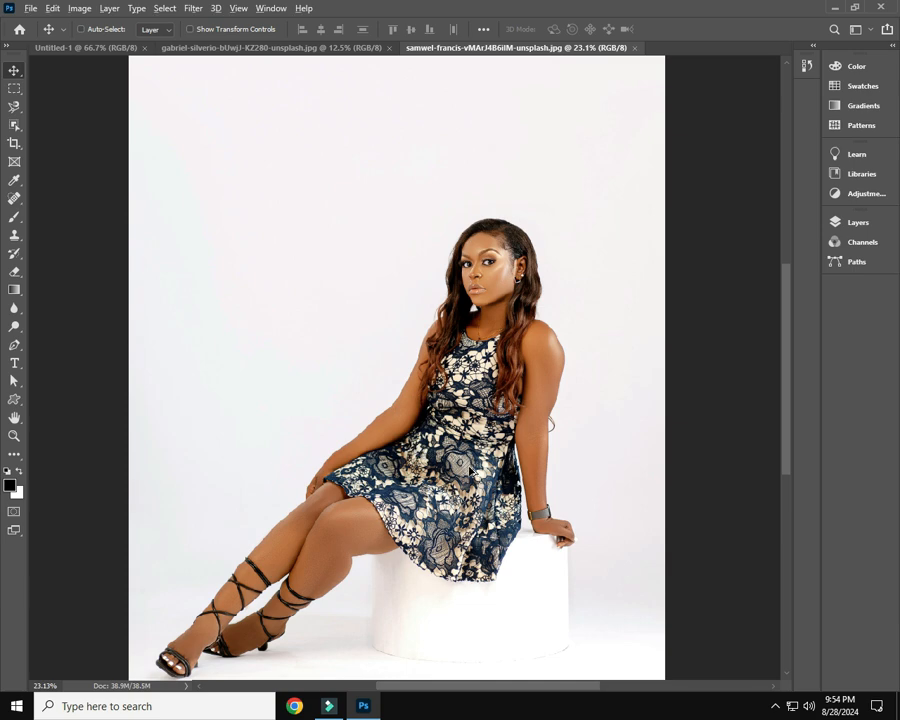
scroll(470, 470, up, 1)
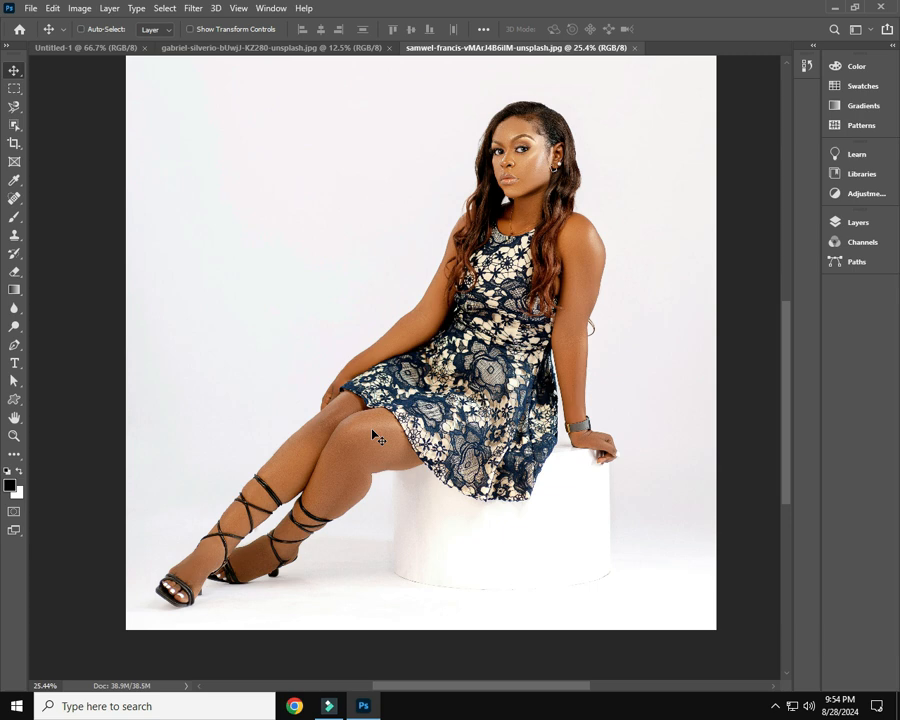
key(ctrl+0)
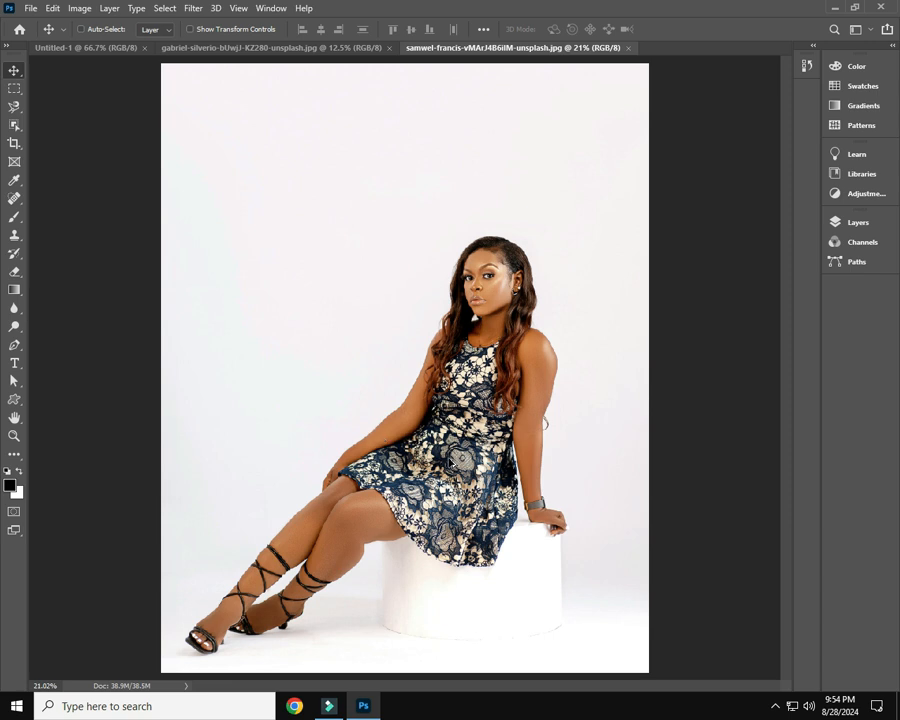
Select the whole seated woman with the Magnetic Lasso tool, starting and closing the outline where her hand meets her knee
scroll(430, 507, up, 3)
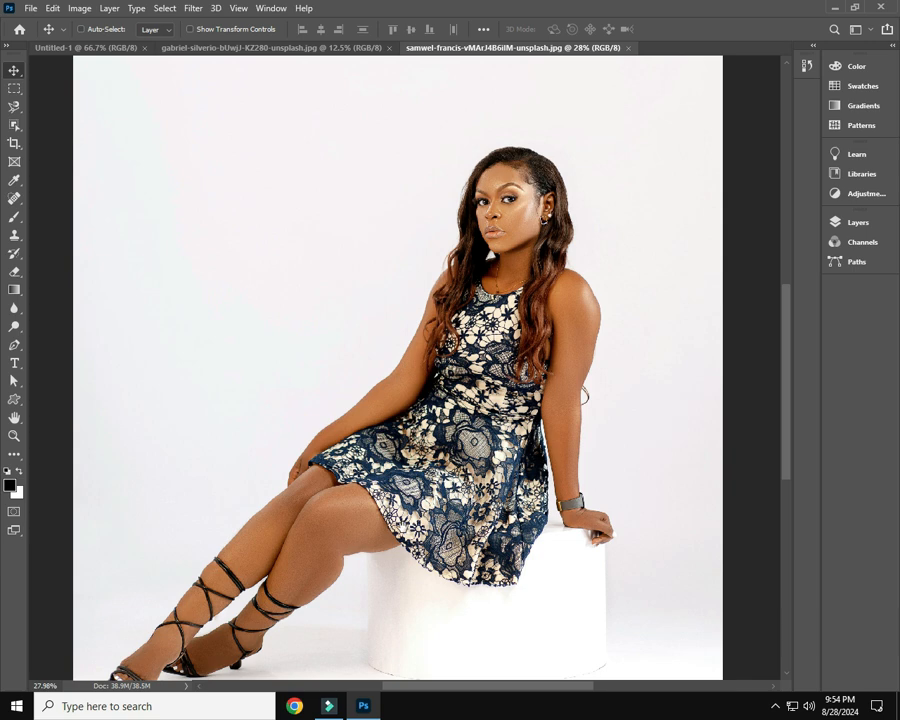
drag(354, 610, 405, 506)
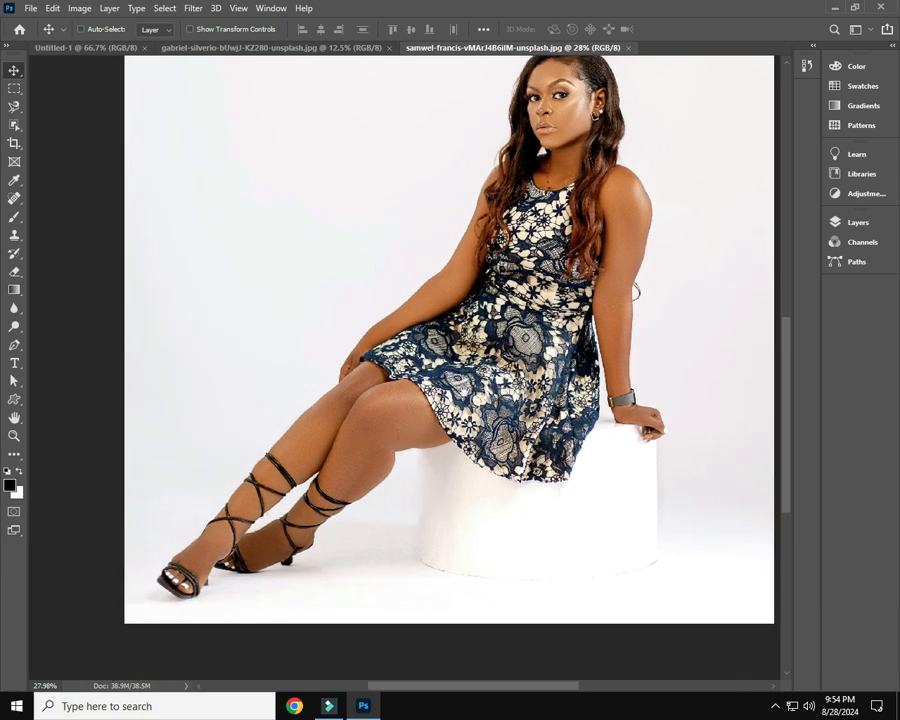
drag(464, 391, 485, 421)
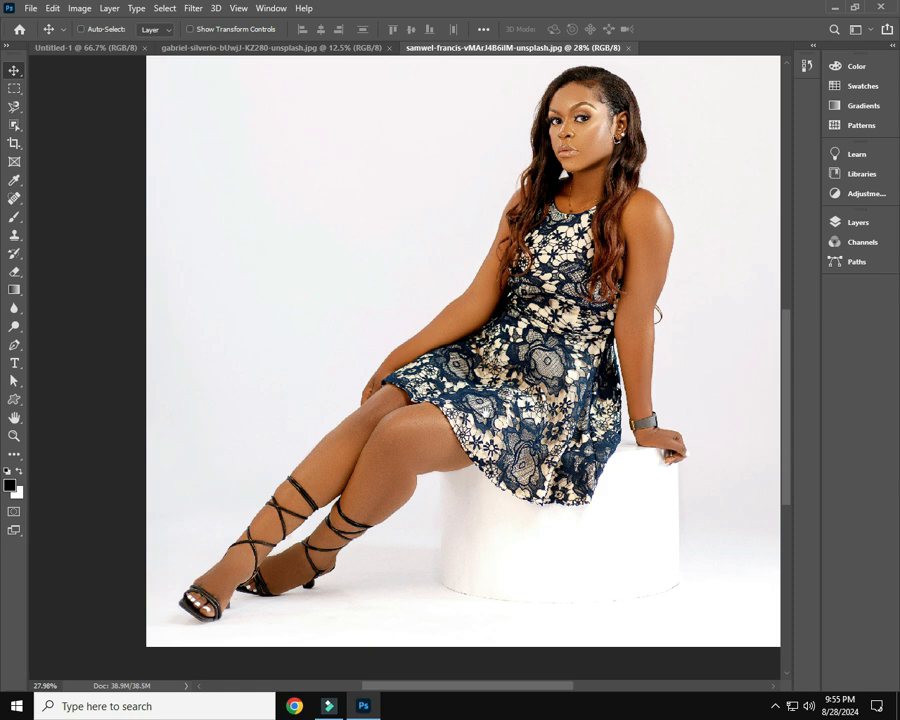
drag(478, 409, 530, 426)
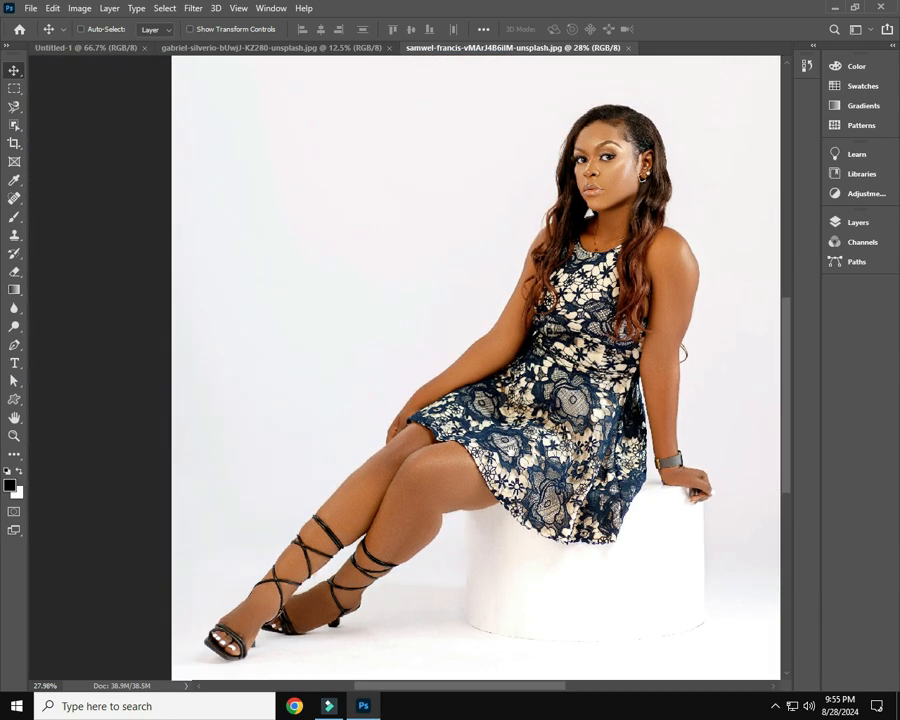
drag(404, 538, 405, 487)
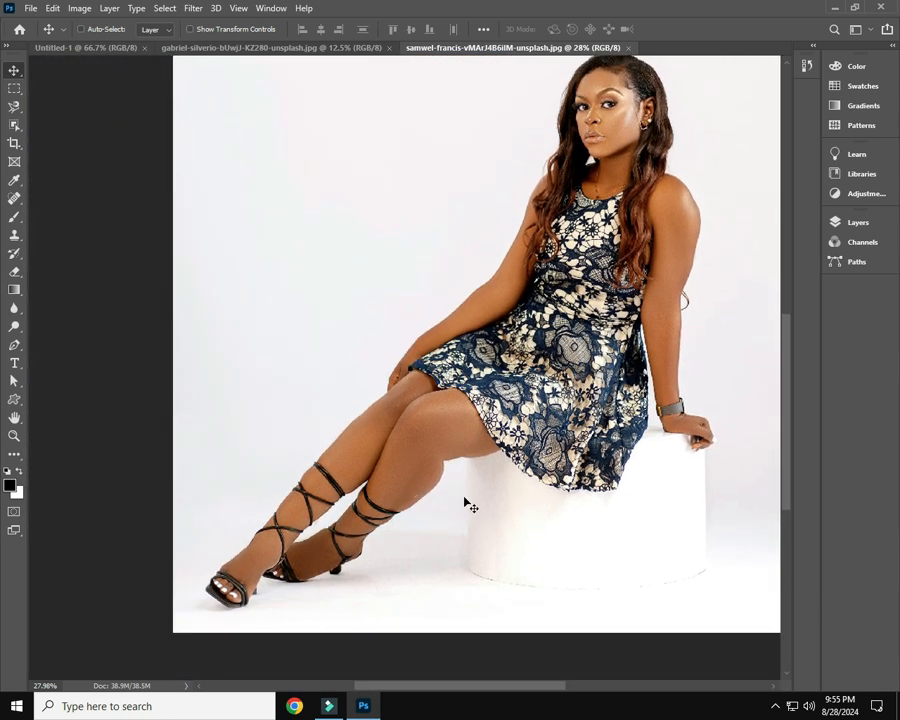
scroll(464, 499, up, 1)
mouse_move(464, 500)
mouse_down()
mouse_move(451, 529)
mouse_move(459, 551)
mouse_up()
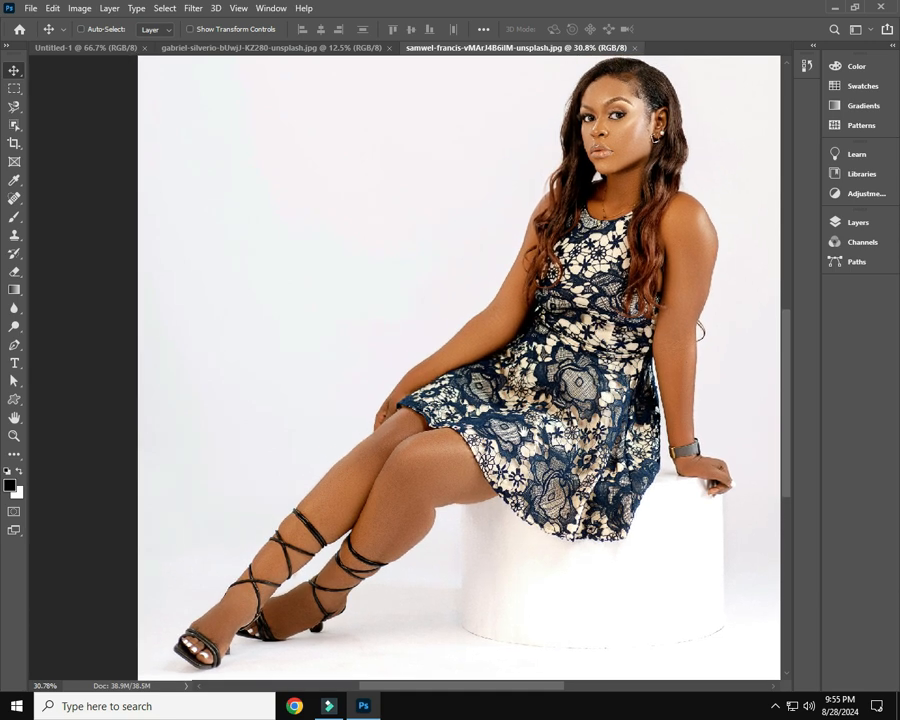
click(14, 108)
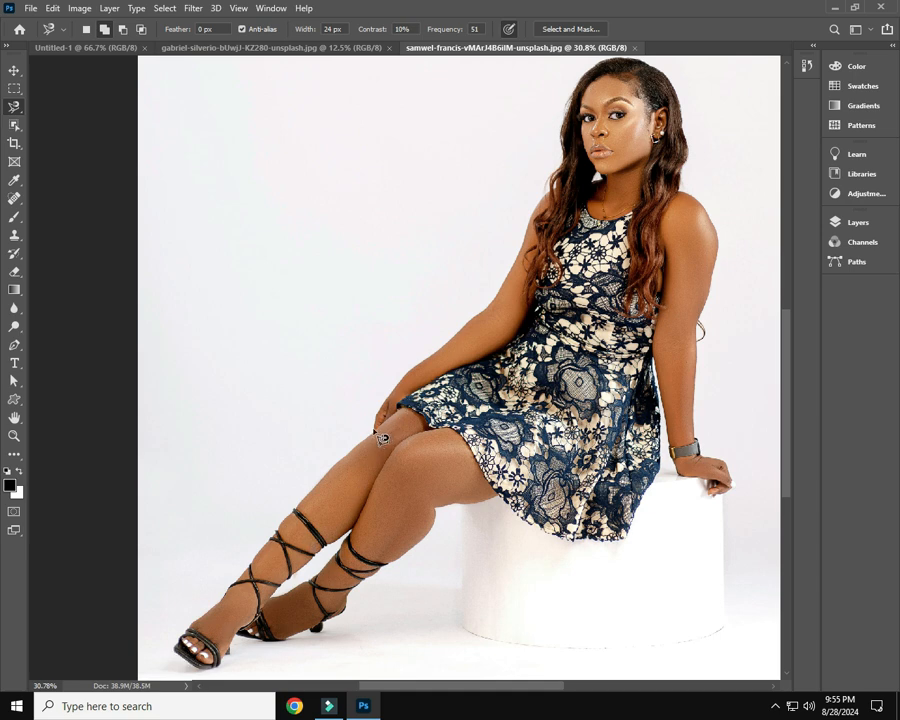
click(374, 430)
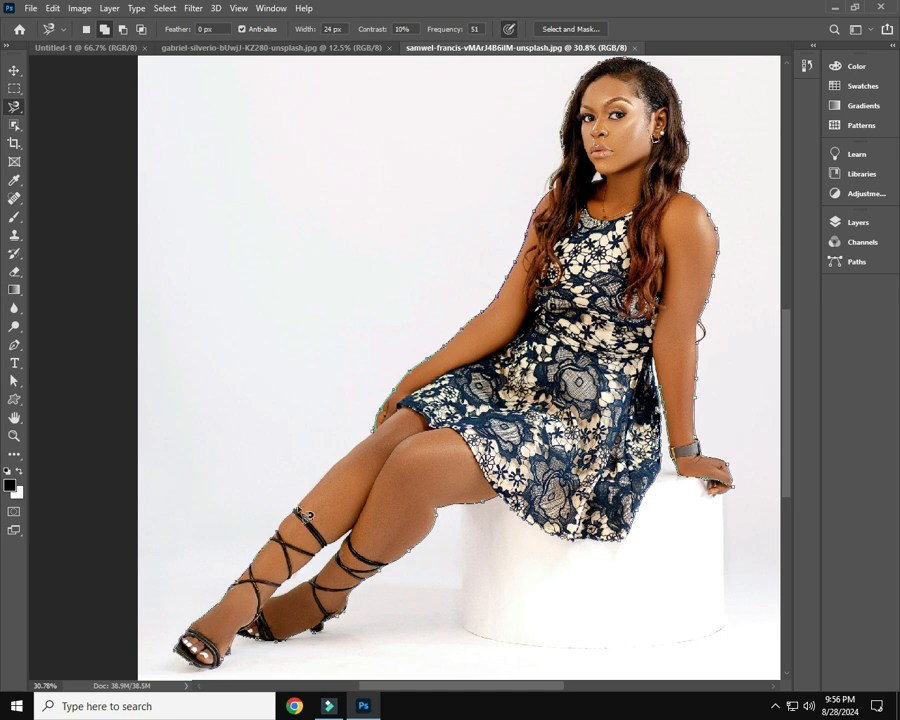
click(370, 429)
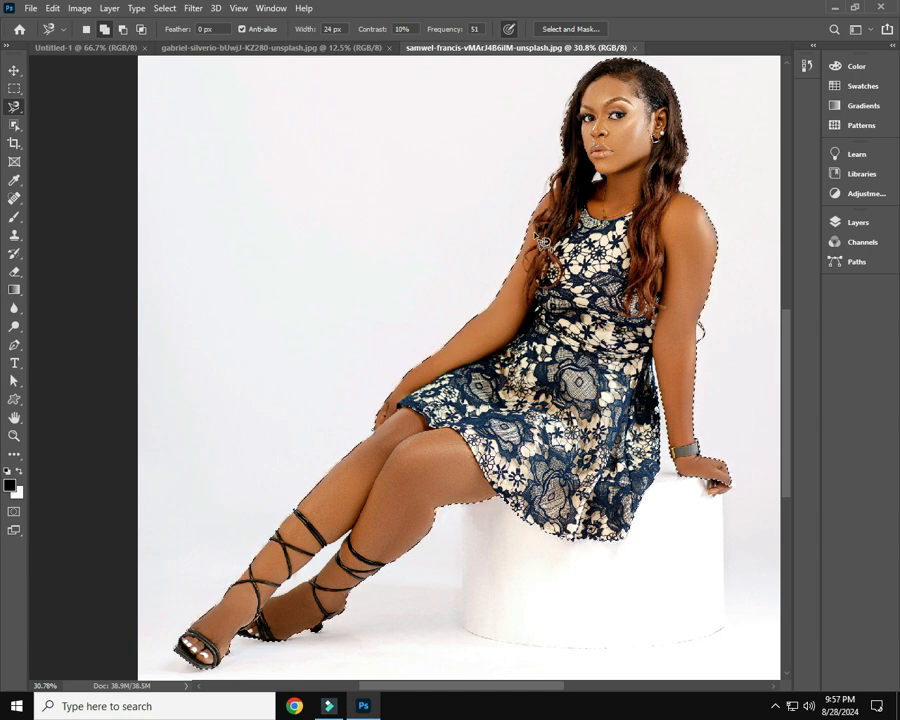
Switch to the red-haired woman's photo and start a magnetic lasso outline at the image's bottom edge, anchoring it up the dress's back hem
click(281, 47)
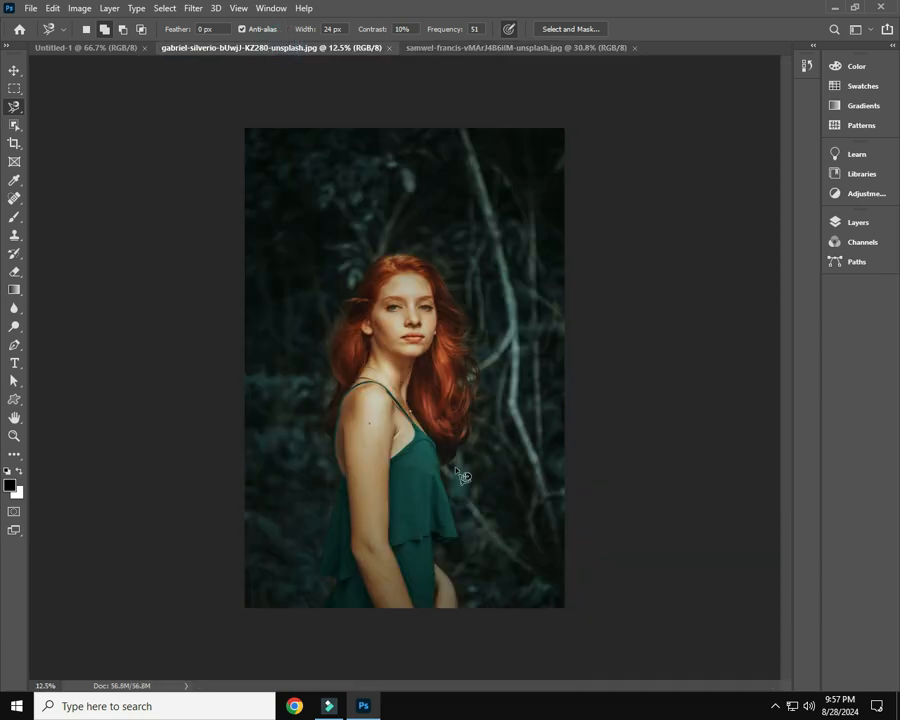
key(ctrl+plus)
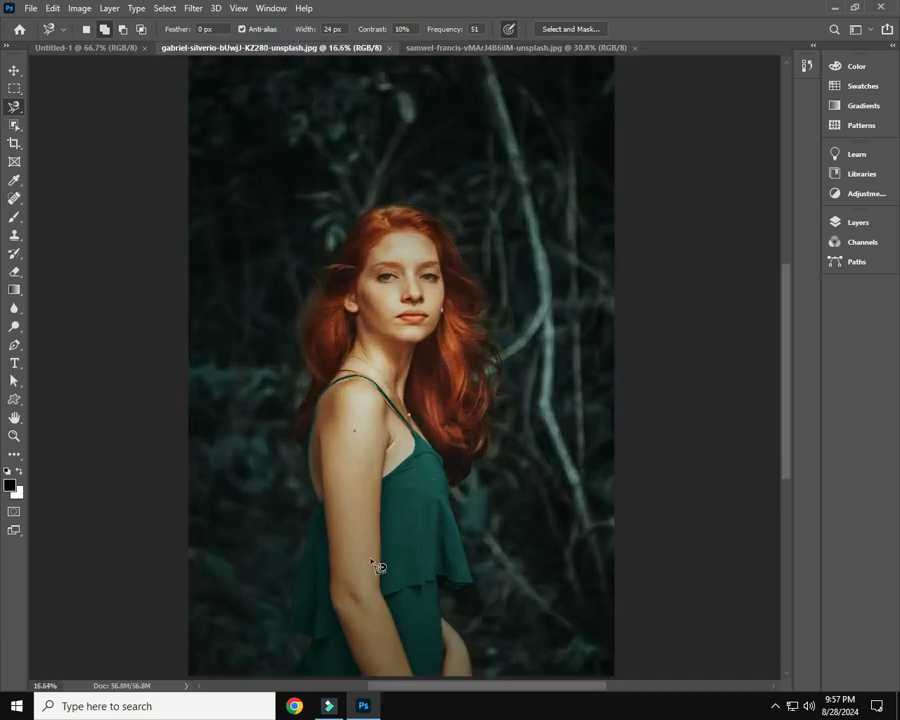
drag(380, 564, 445, 304)
scroll(382, 404, up, 3)
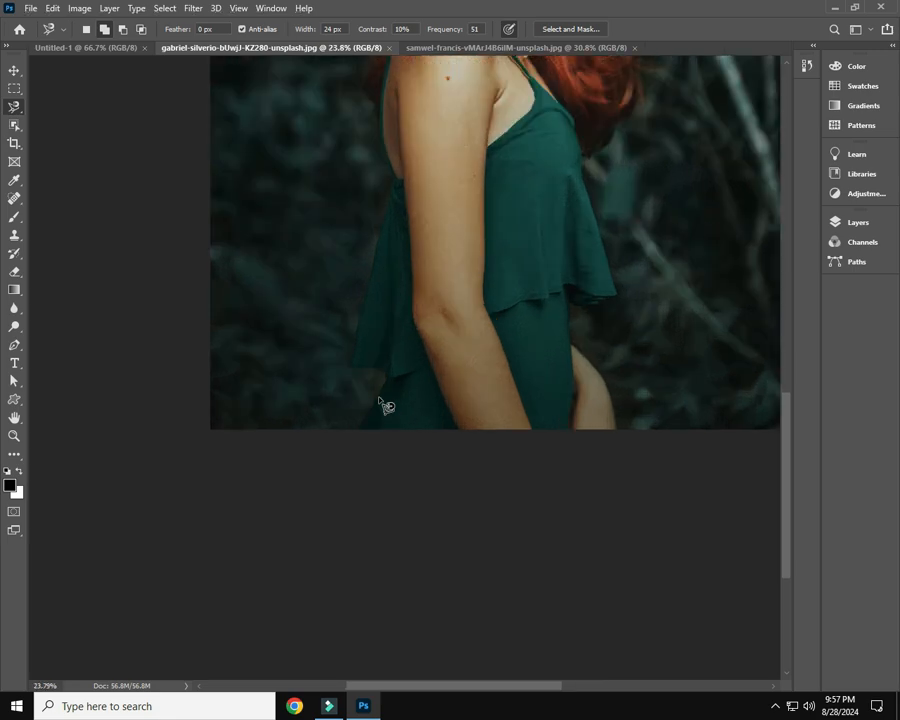
drag(451, 366, 456, 456)
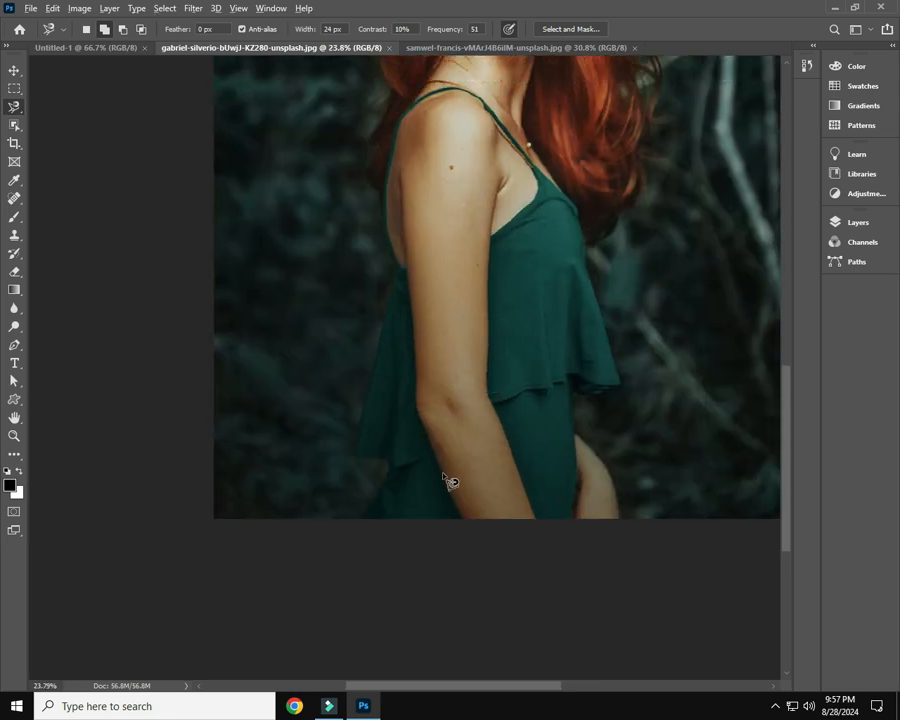
scroll(446, 478, up, 2)
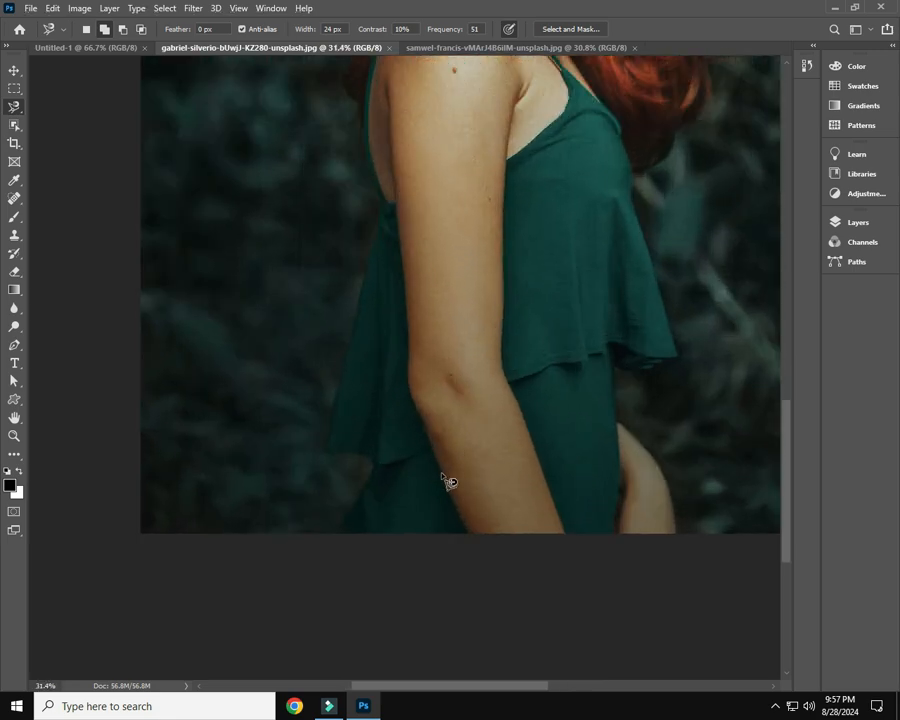
click(337, 535)
click(368, 481)
click(368, 472)
click(370, 464)
click(327, 451)
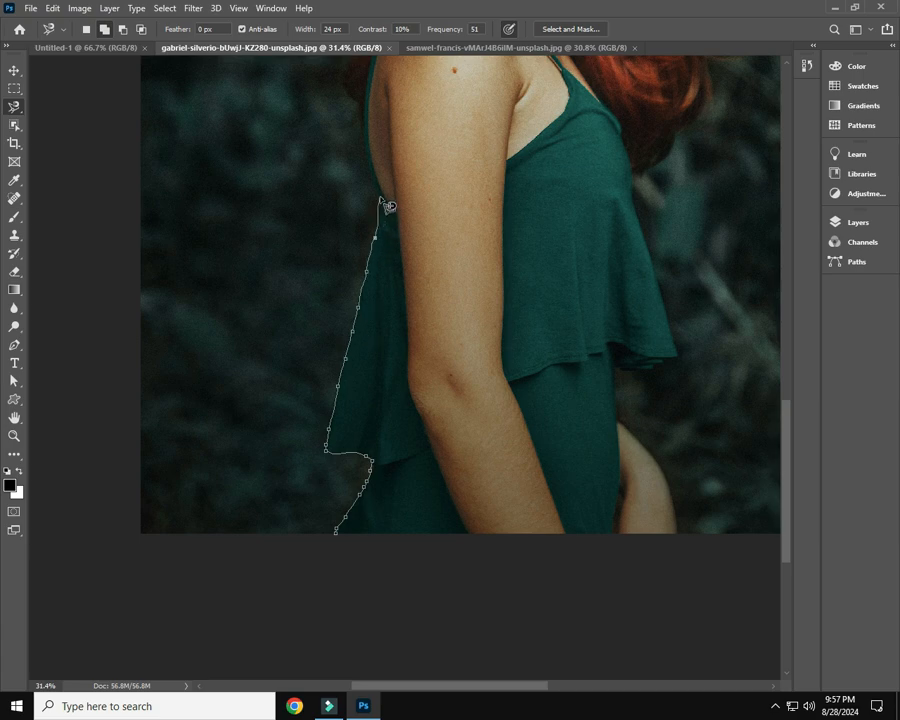
Continue the outline up her back to the shoulder, removing the stray anchors along the dress strap
drag(389, 207, 344, 493)
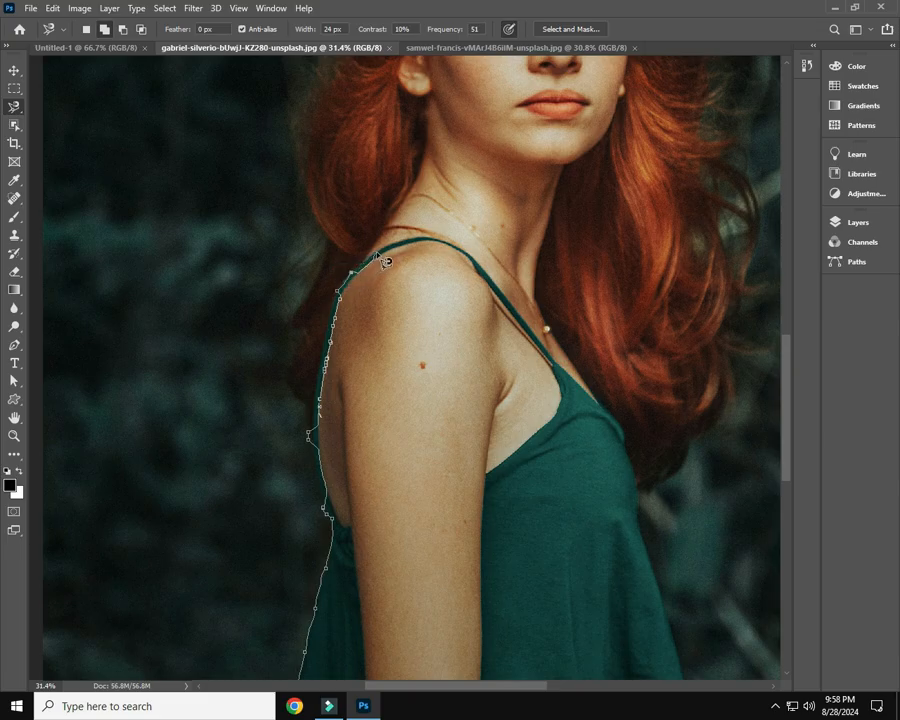
key(BackSpace)
key(BackSpace)
click(341, 289)
scroll(340, 250, up, 2)
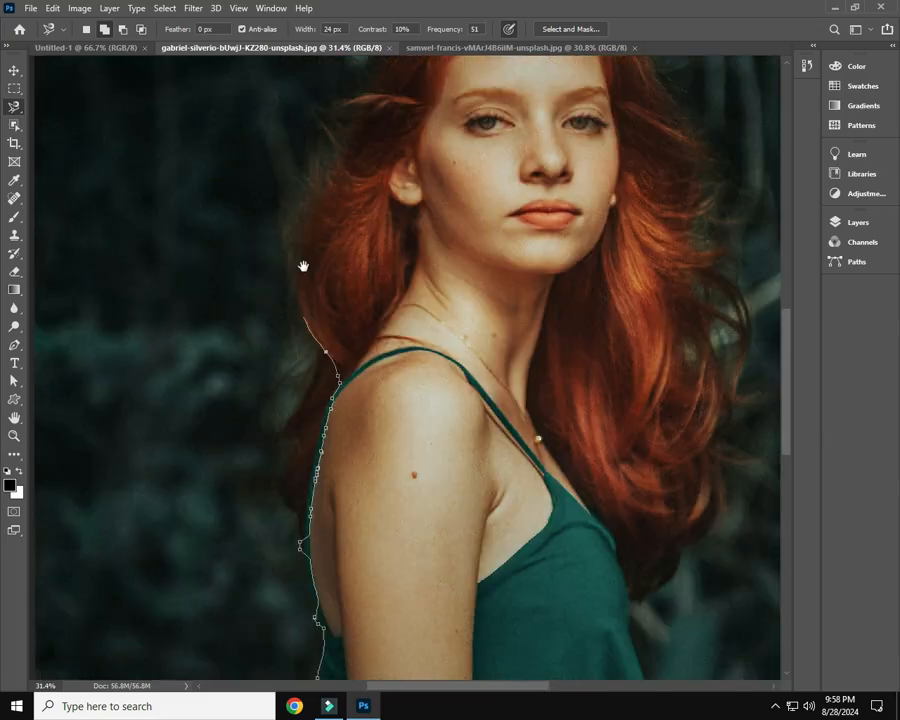
Extend the magnetic lasso outline along the hair behind her ear up to the crown, removing the misplaced anchor on the way
click(327, 179)
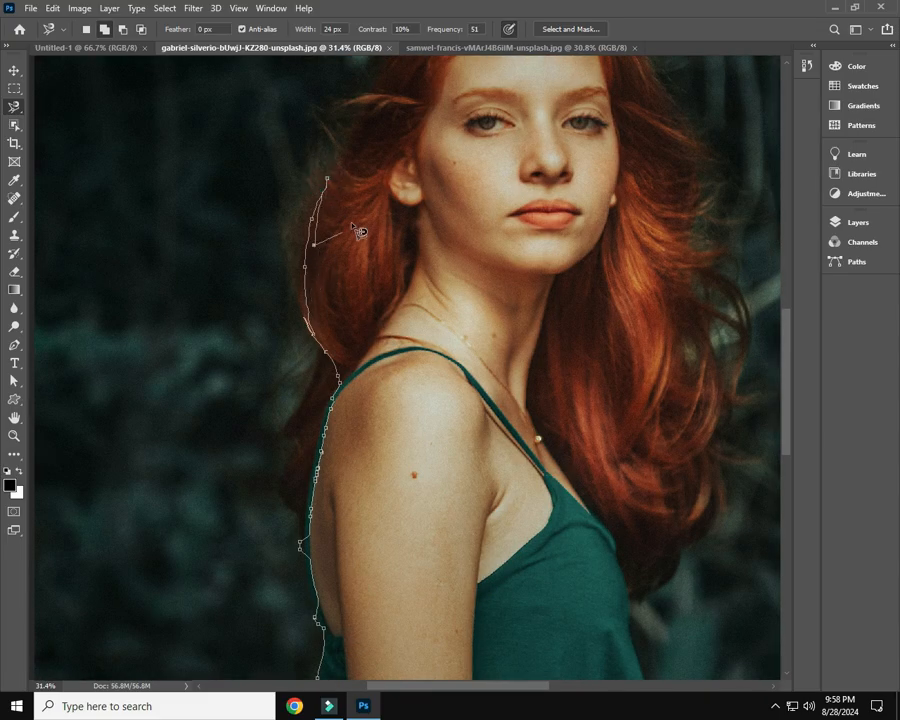
key(BackSpace)
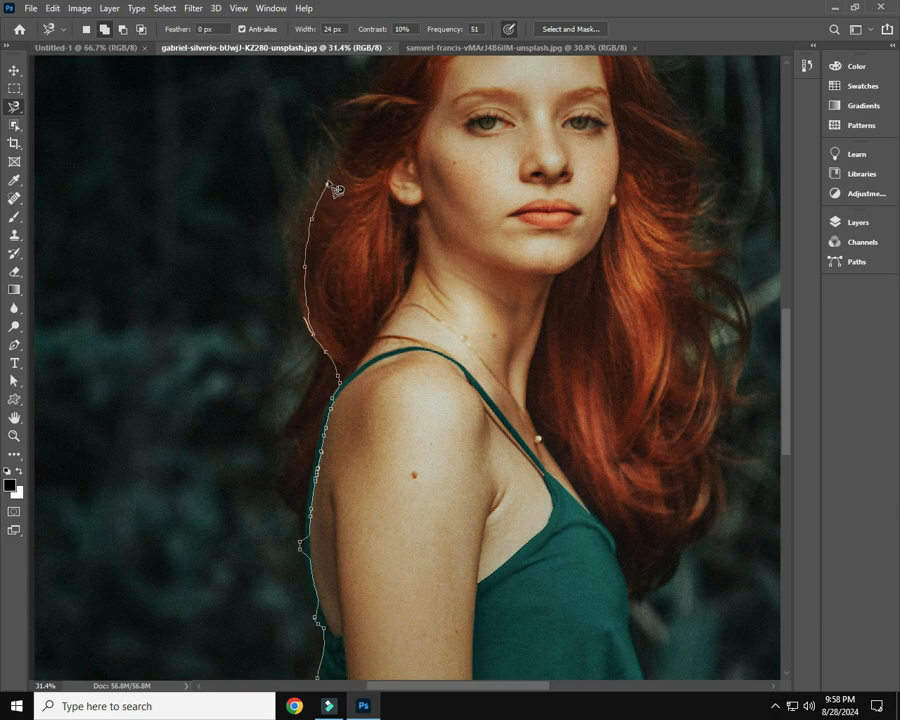
drag(330, 192, 288, 362)
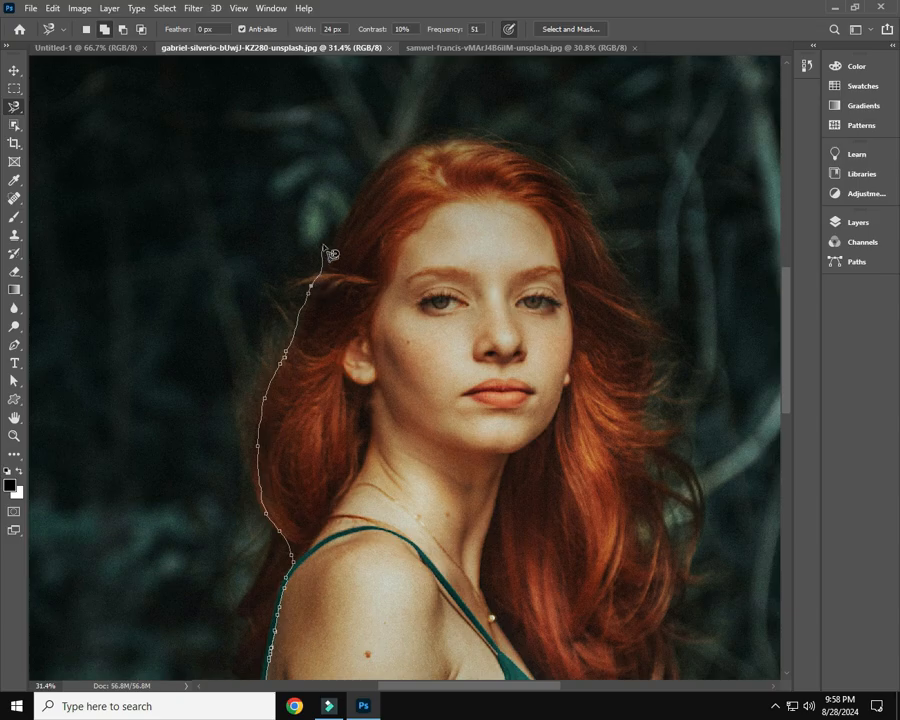
click(346, 208)
click(475, 134)
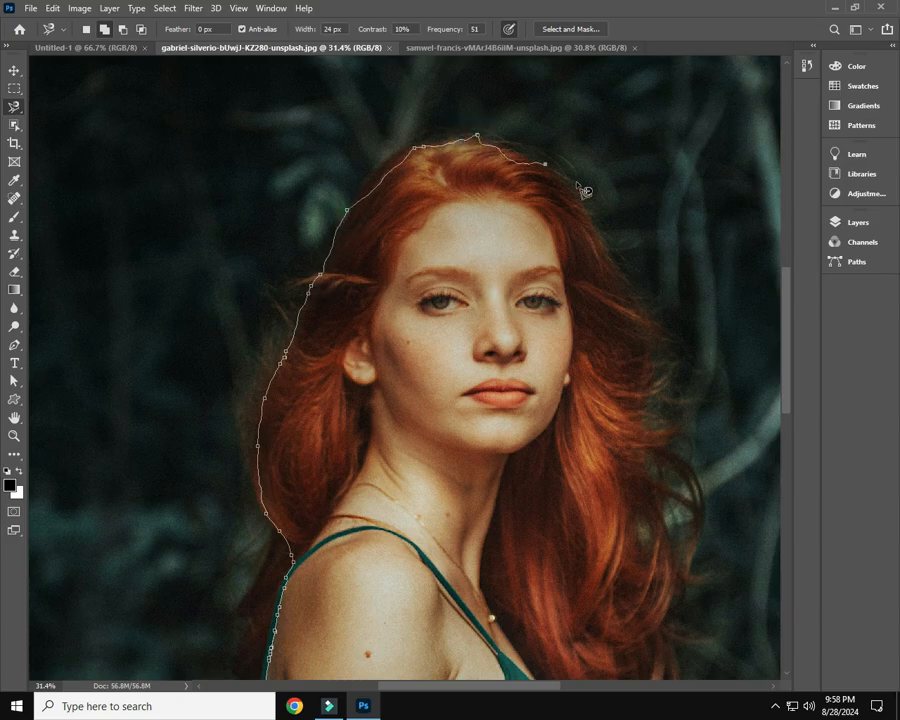
Trace the outline from the crown down the far side of her long hair to where it meets the dress front
click(609, 246)
click(644, 318)
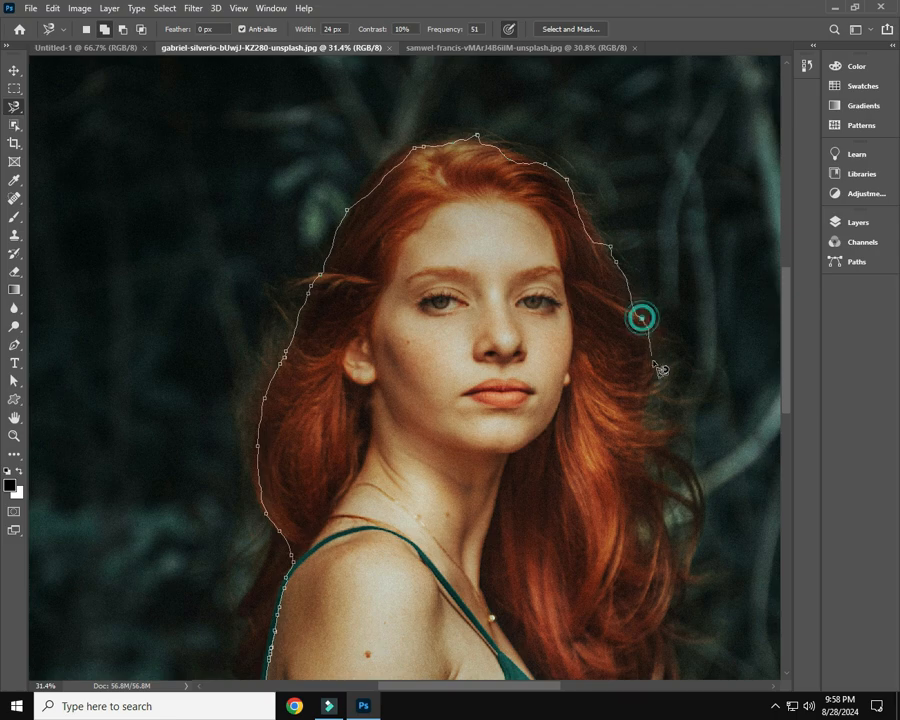
click(646, 406)
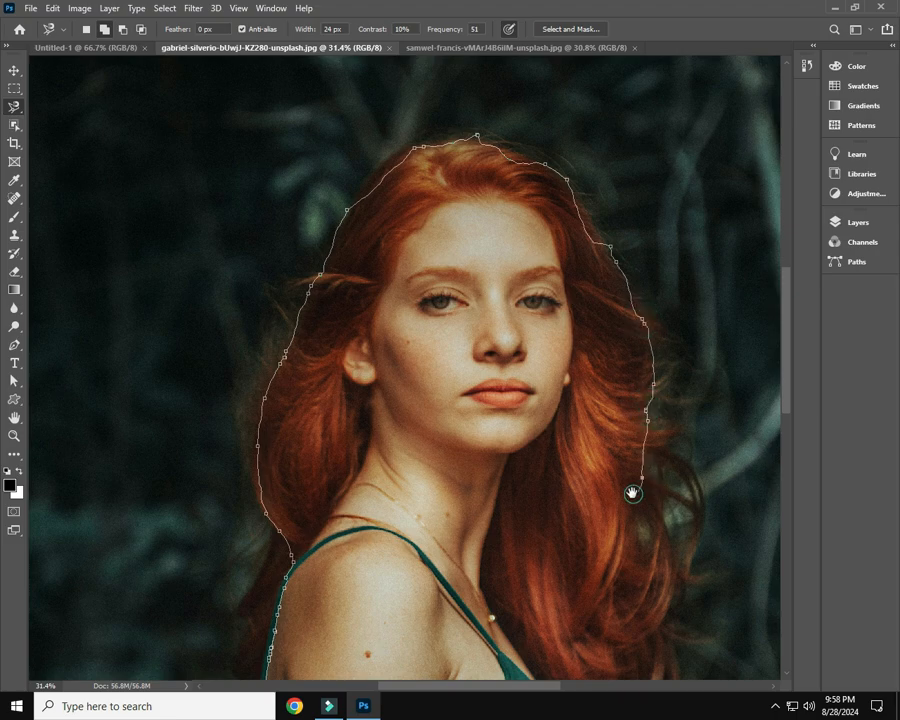
drag(630, 488, 528, 270)
click(556, 298)
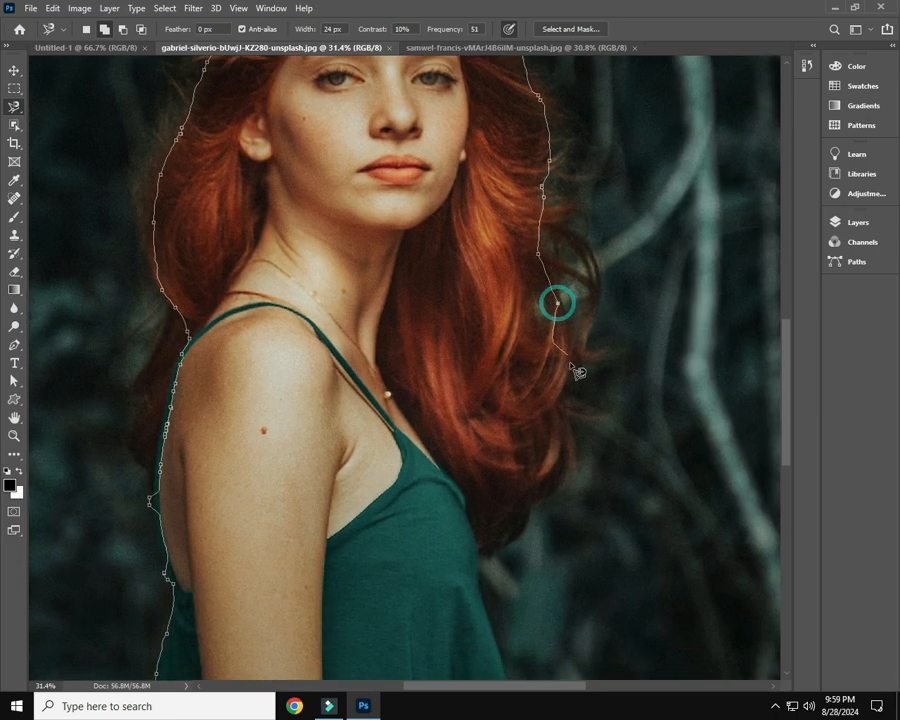
click(569, 362)
click(562, 401)
click(576, 436)
click(572, 460)
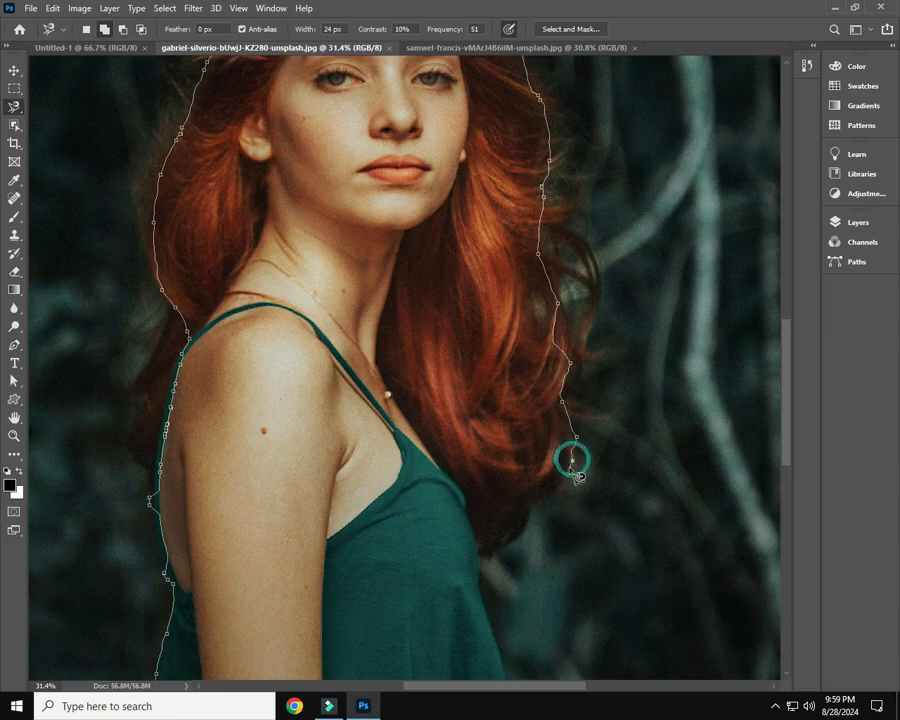
drag(545, 493, 524, 297)
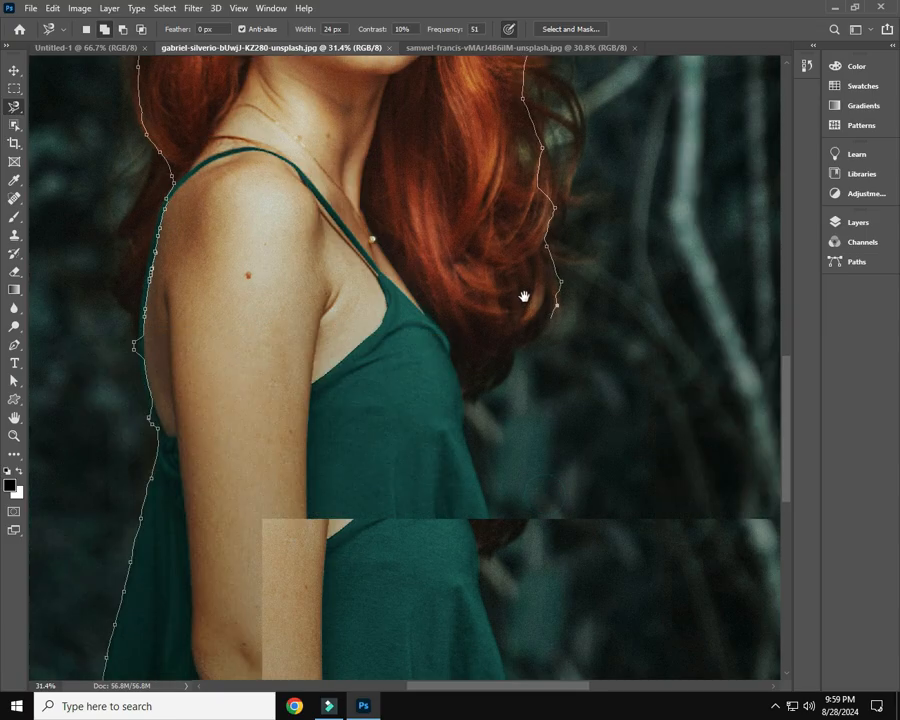
click(515, 306)
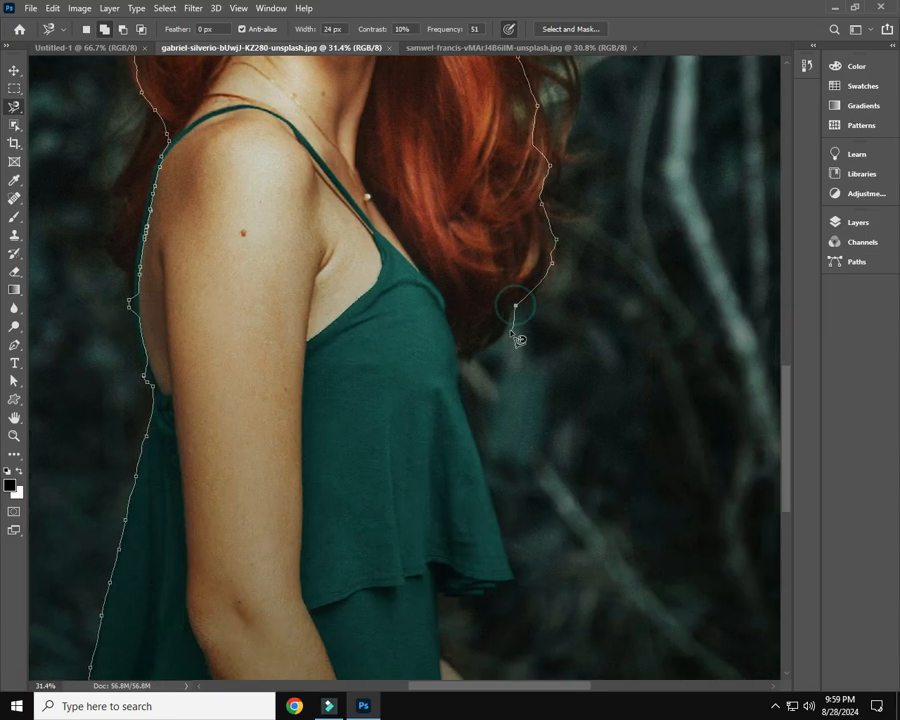
click(500, 333)
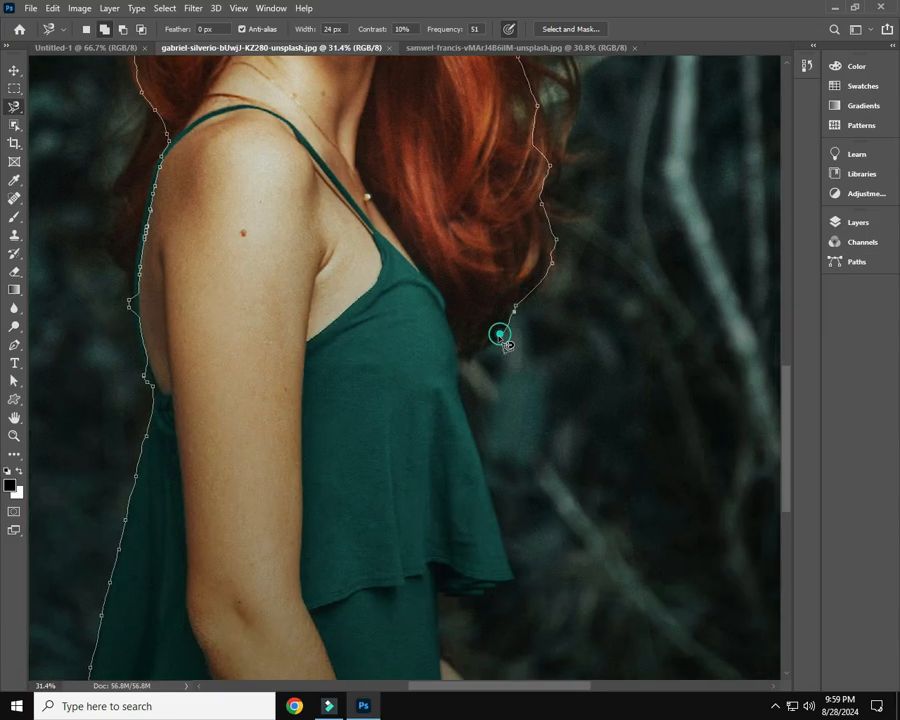
Trace the outline down the dress front, around the corner of the ruffle and back under its hem
click(465, 408)
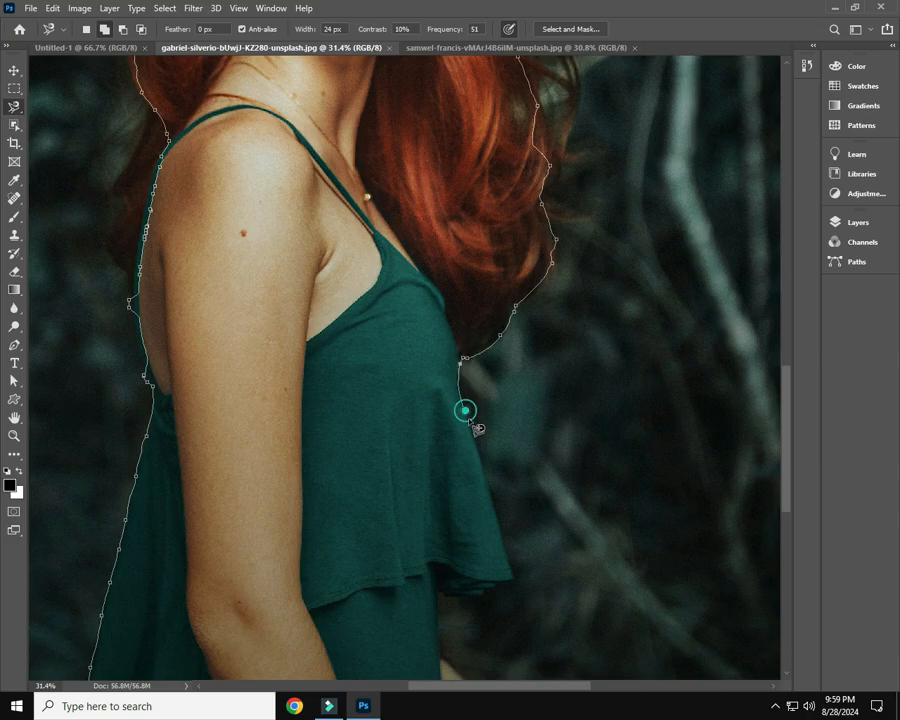
click(501, 536)
click(513, 582)
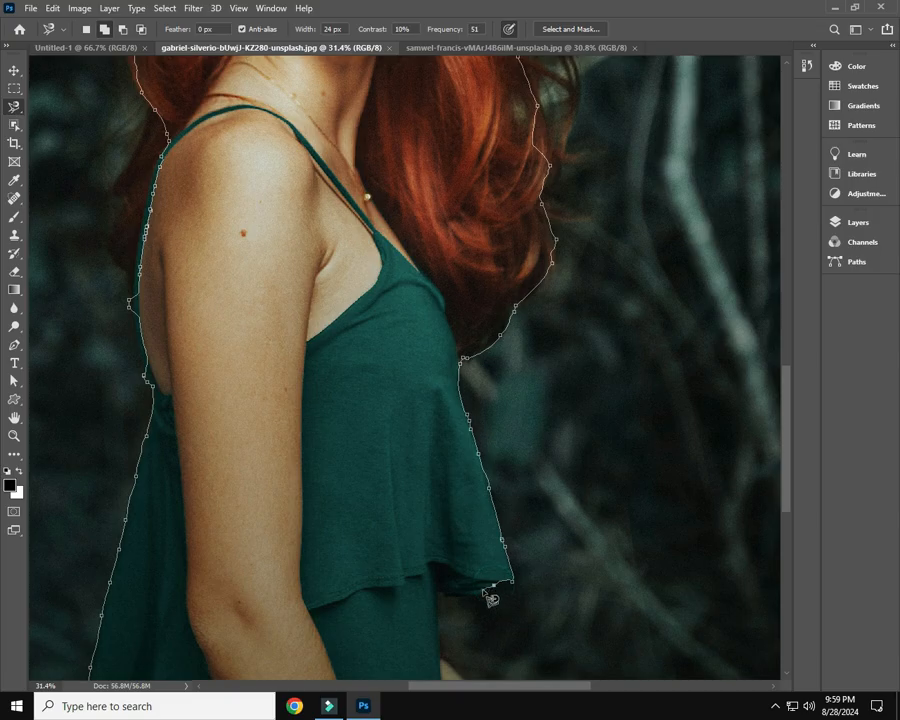
click(478, 595)
click(443, 598)
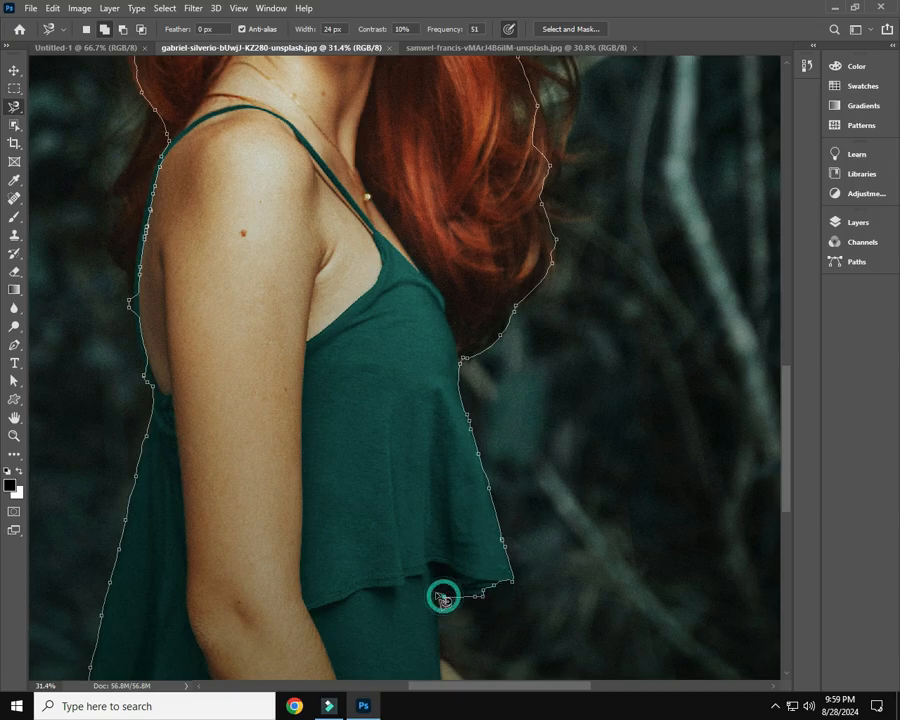
click(430, 631)
scroll(397, 432, down, 5)
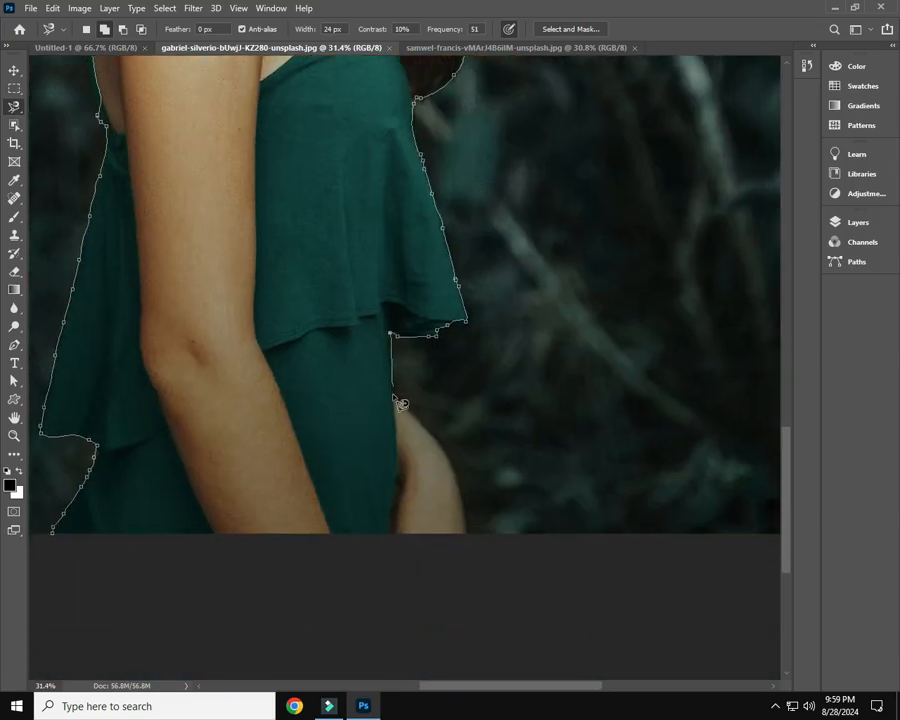
Outline the hand at her hip, follow the image's bottom edge and close the selection at its starting point
click(393, 395)
click(442, 450)
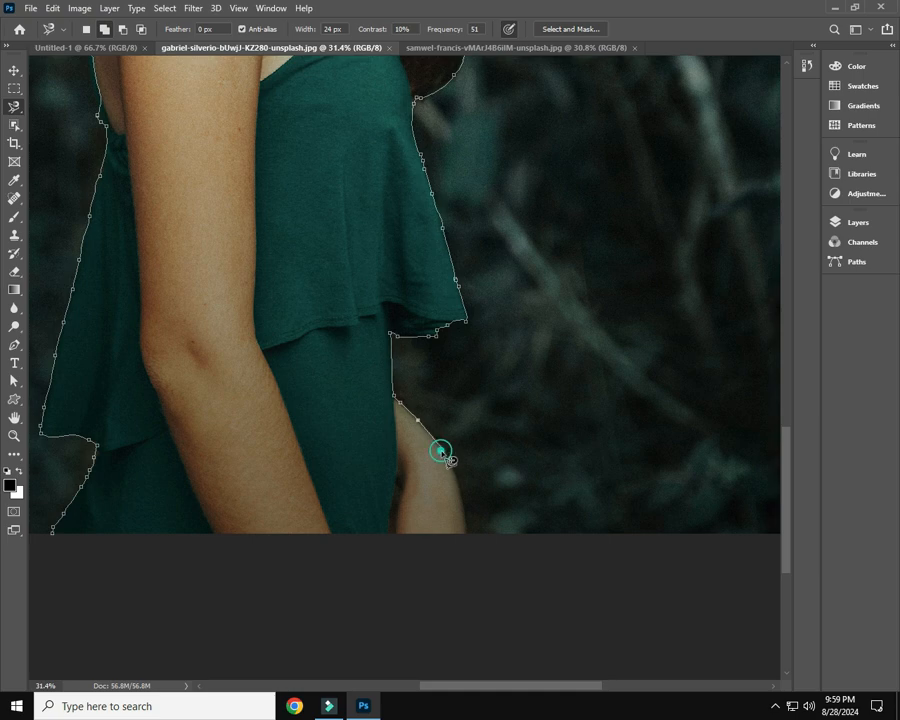
click(466, 531)
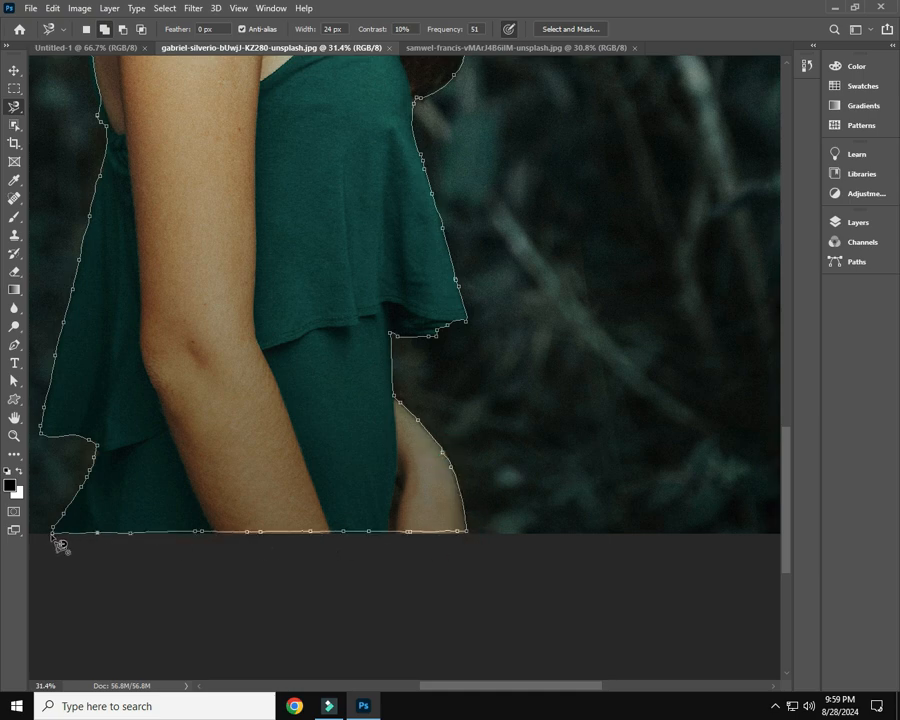
click(48, 533)
click(60, 542)
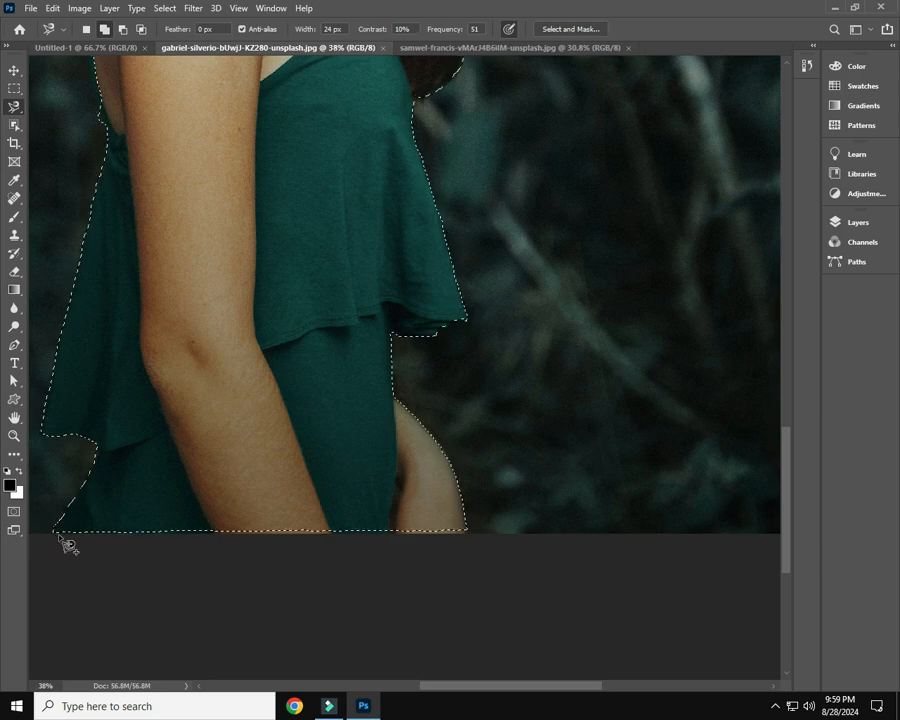
key(ctrl+0)
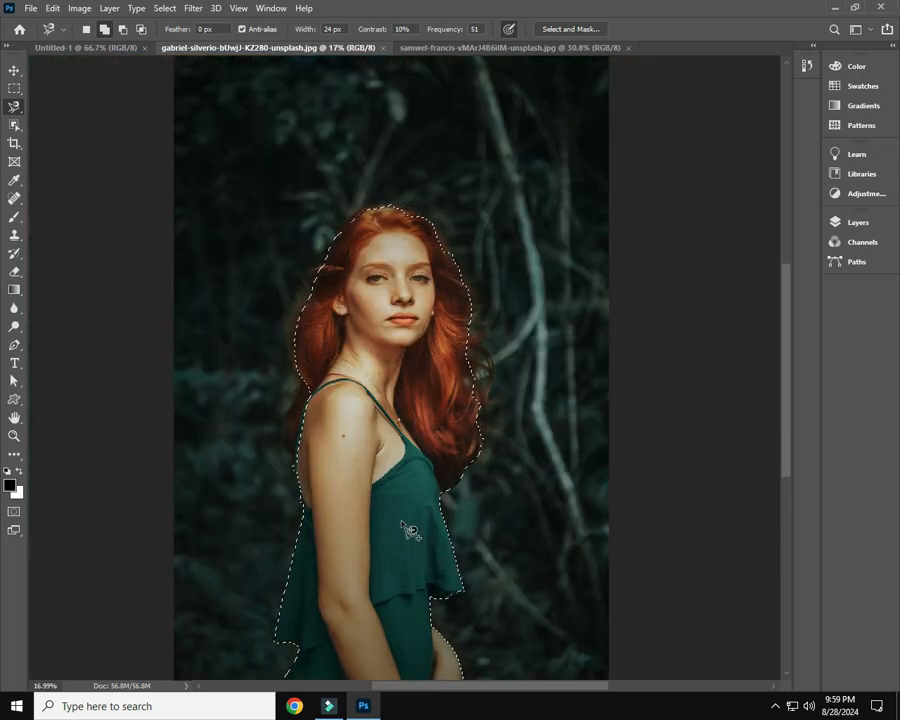
Compare the completed selections of the seated woman and the red-haired woman in their two photos
key(ctrl+Tab)
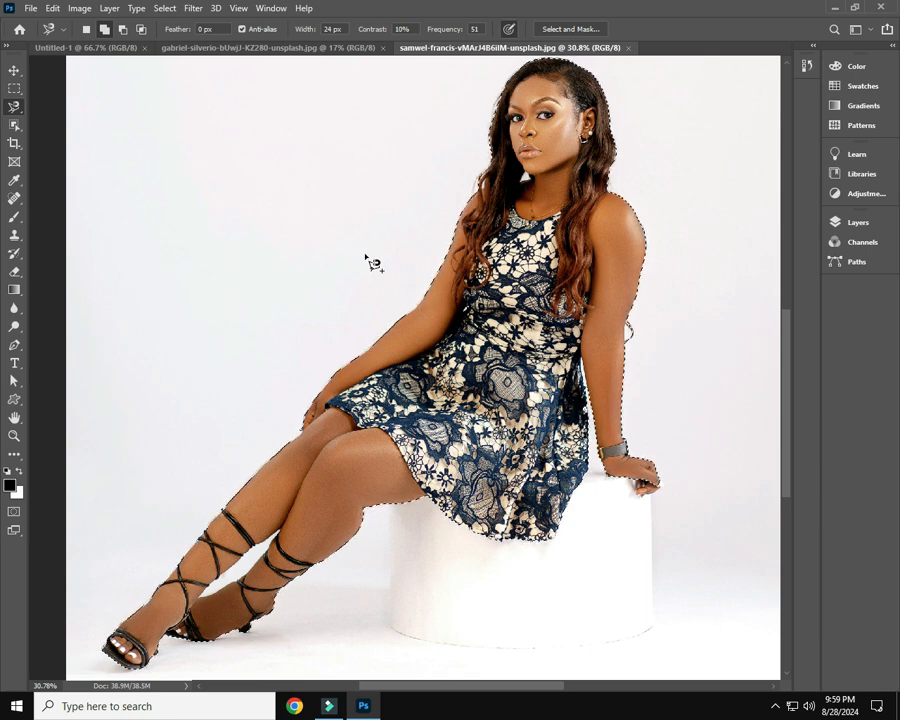
click(360, 48)
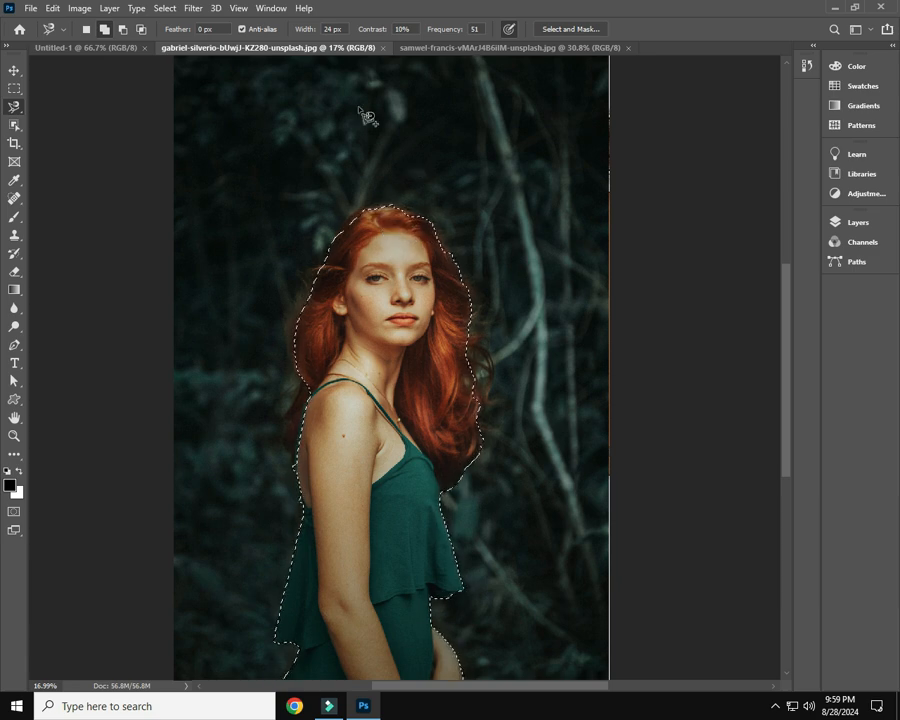
click(443, 50)
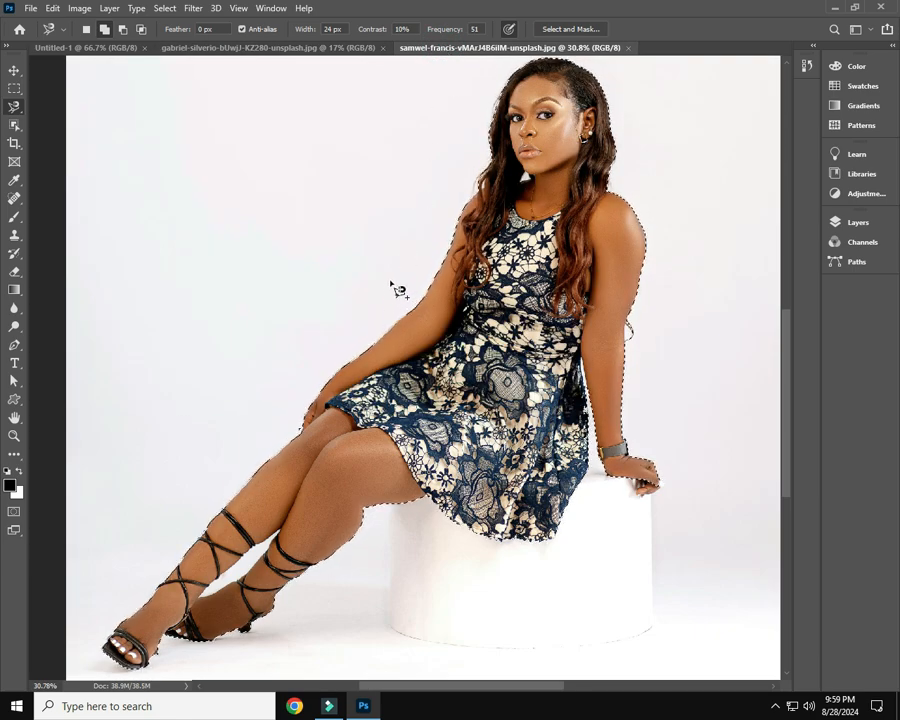
click(361, 52)
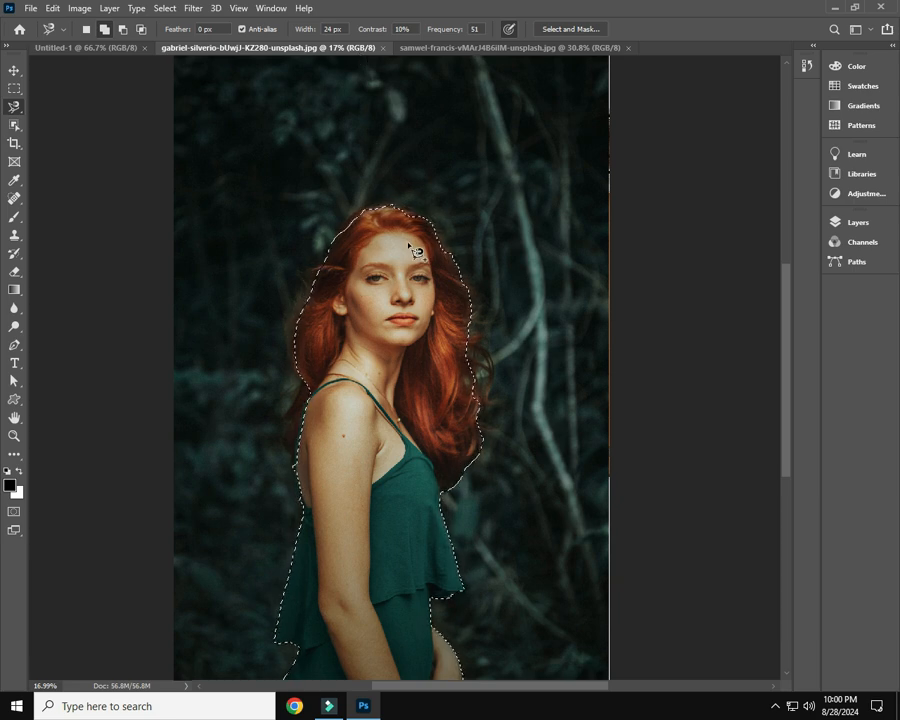
Return to the seated woman's photo and copy the selected figure to a new layer
click(495, 47)
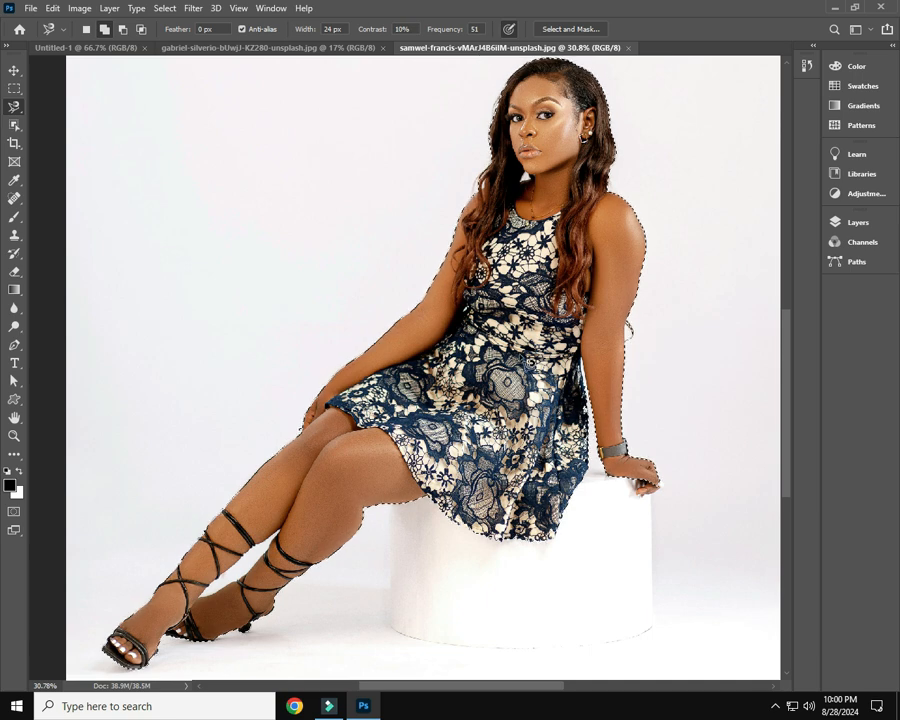
click(857, 222)
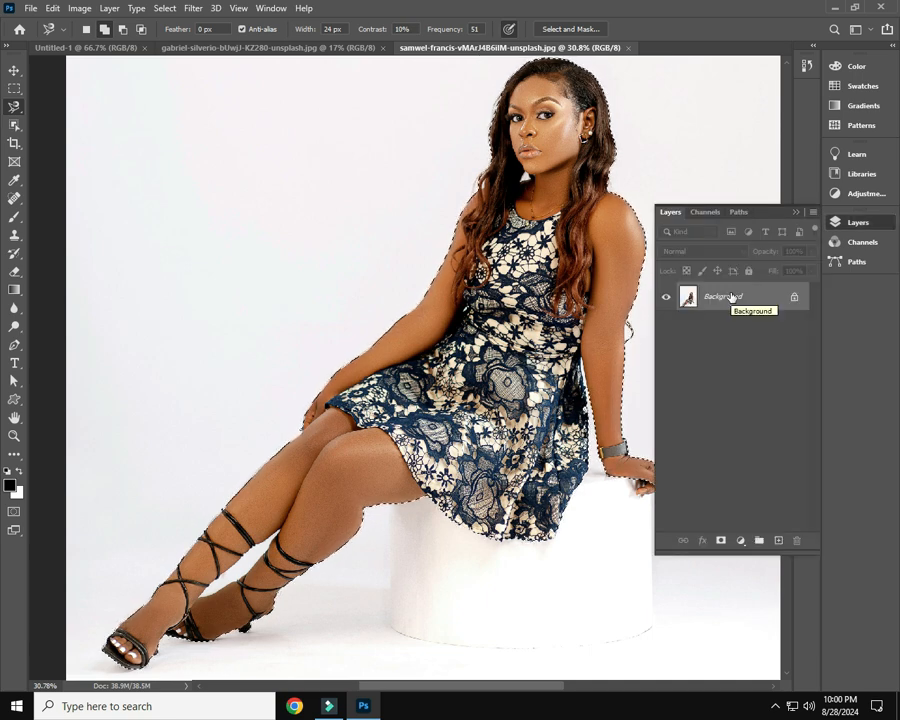
key(ctrl+j)
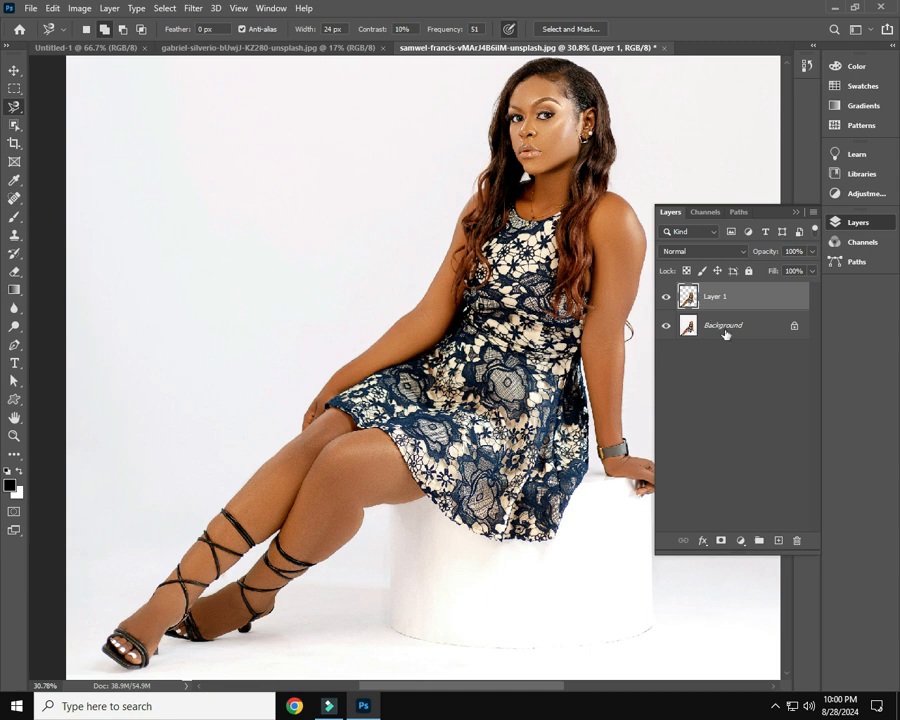
Add a Solid Color fill layer in bright blue 00b8fc directly above the Background layer
click(724, 333)
click(742, 540)
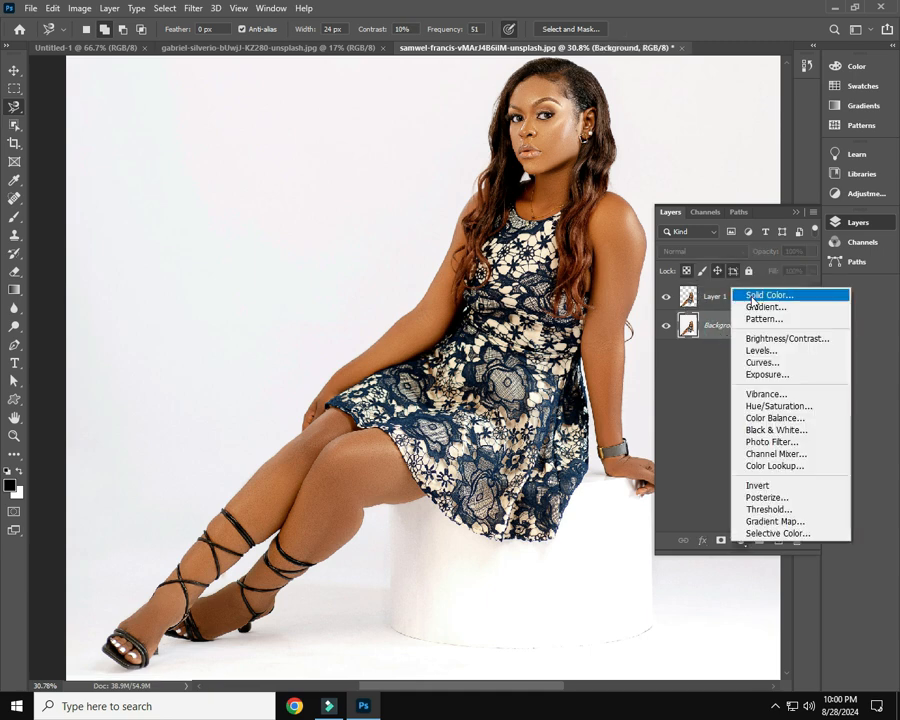
click(752, 298)
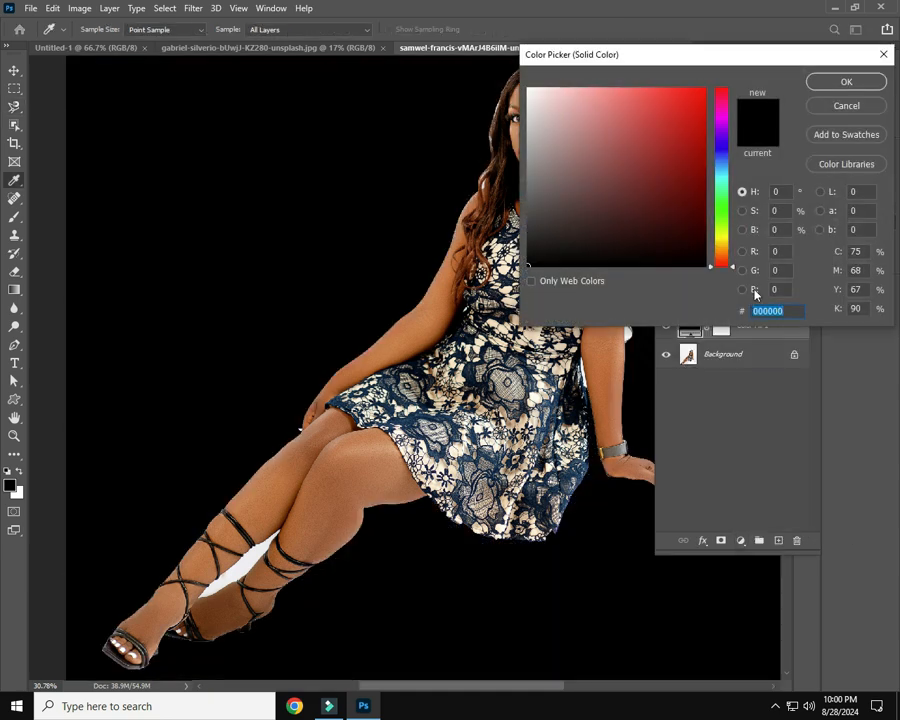
click(718, 171)
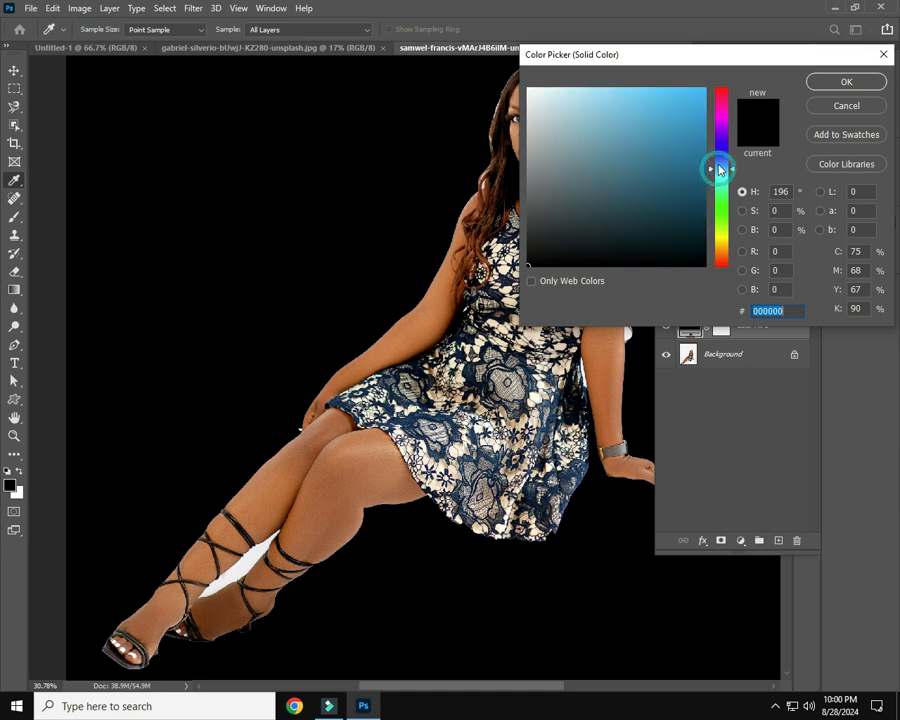
click(704, 88)
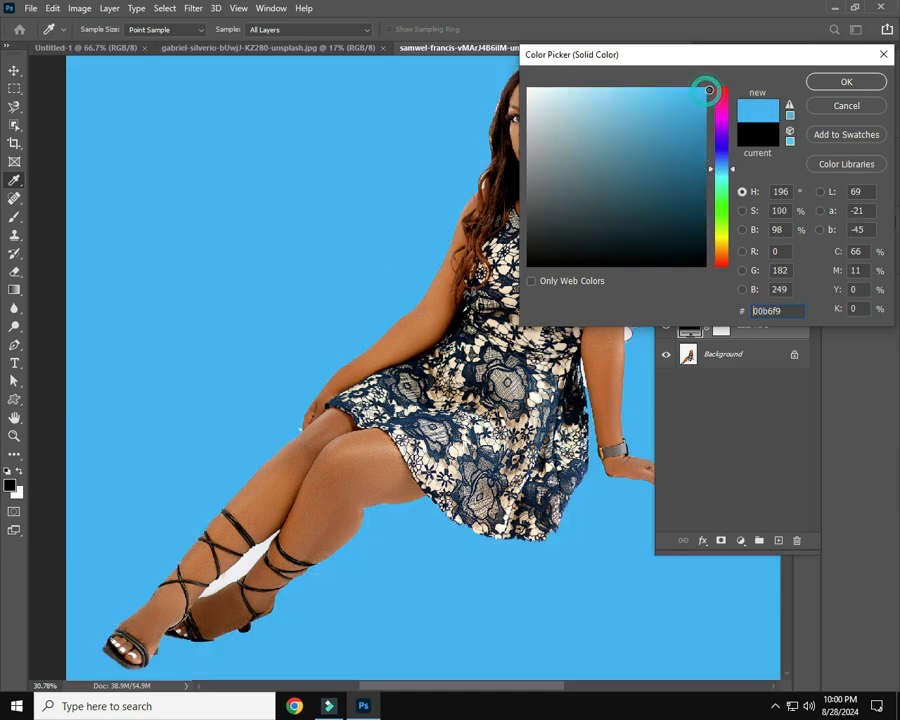
click(814, 82)
click(800, 213)
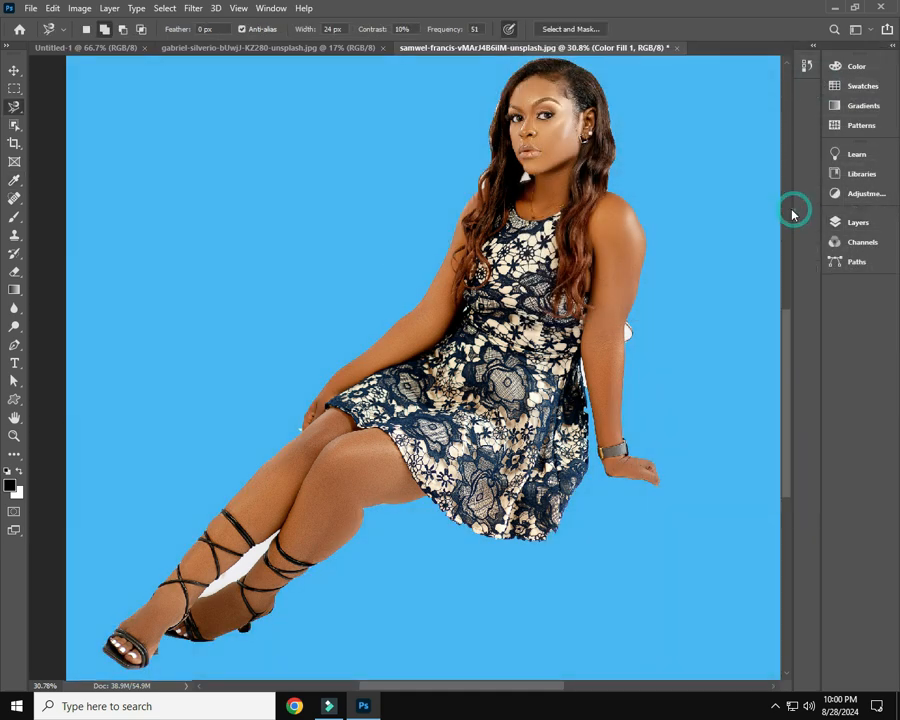
Check the cutout's edges against the blue fill and activate the Object Selection tool
scroll(600, 390, up, 2)
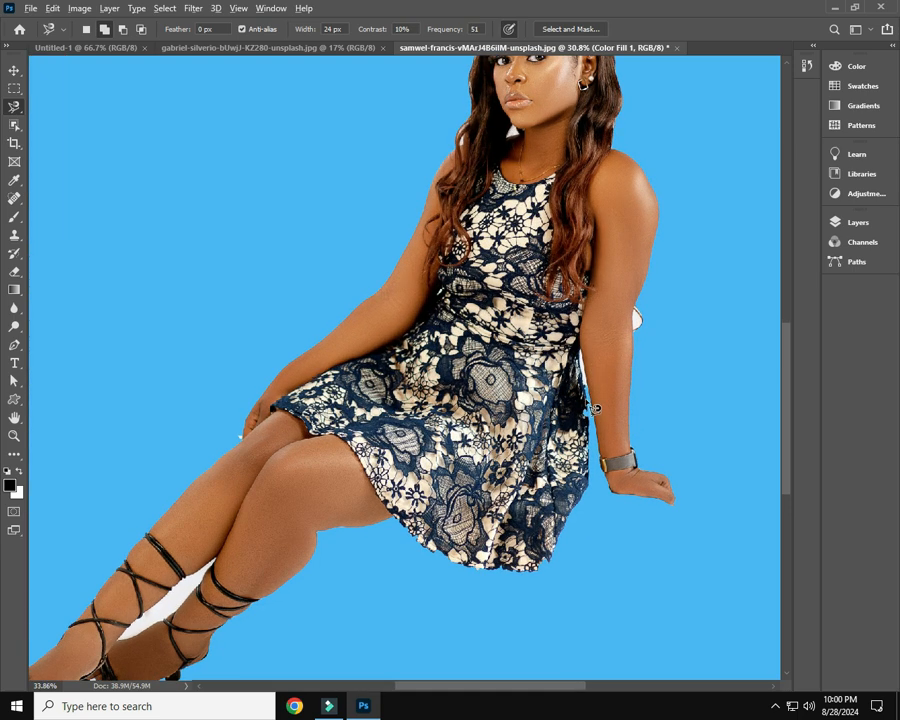
scroll(592, 402, down, 6)
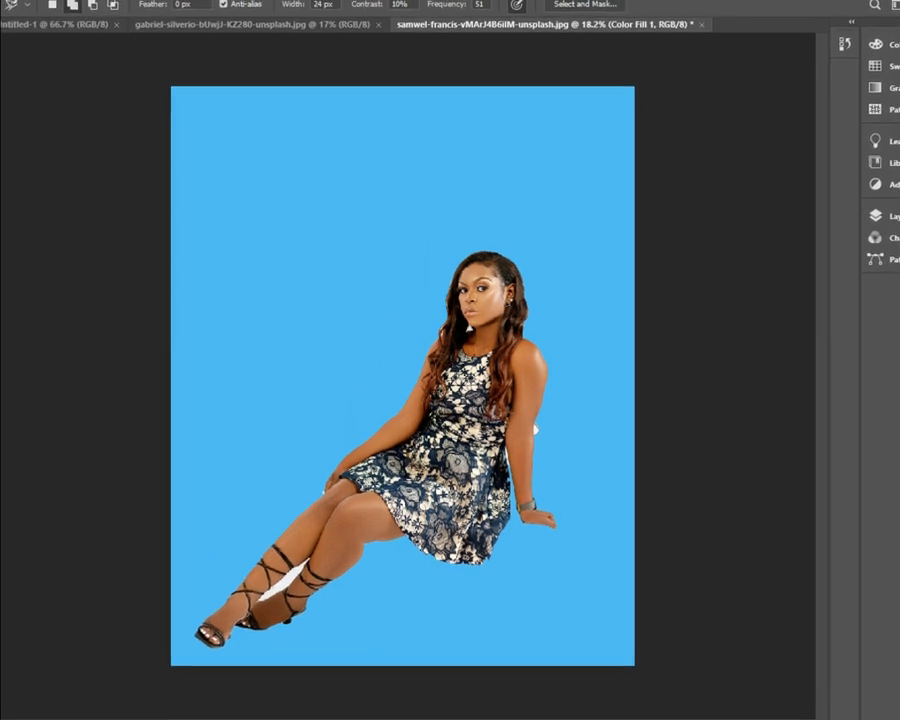
click(1, 114)
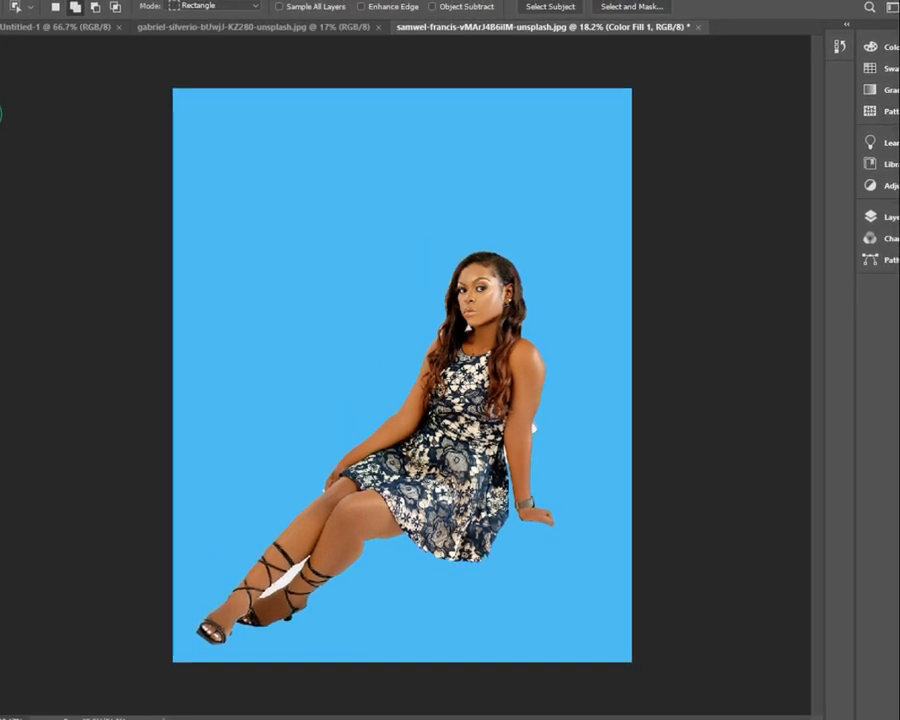